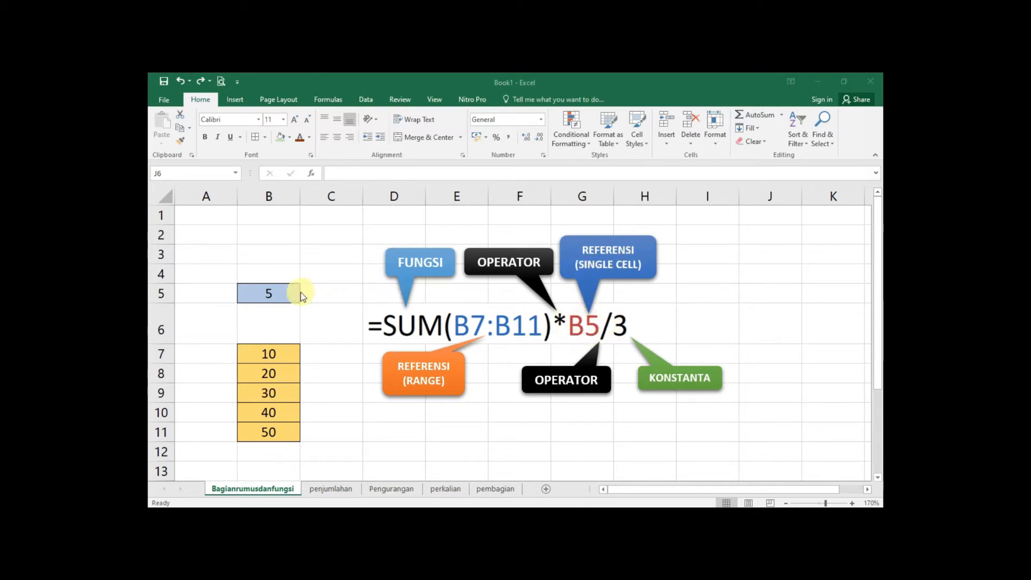
Inspect the referenced single cell B5 and the range B7:B11 used in the example formula.
{"action": "left_click", "coordinate": [274, 298]}
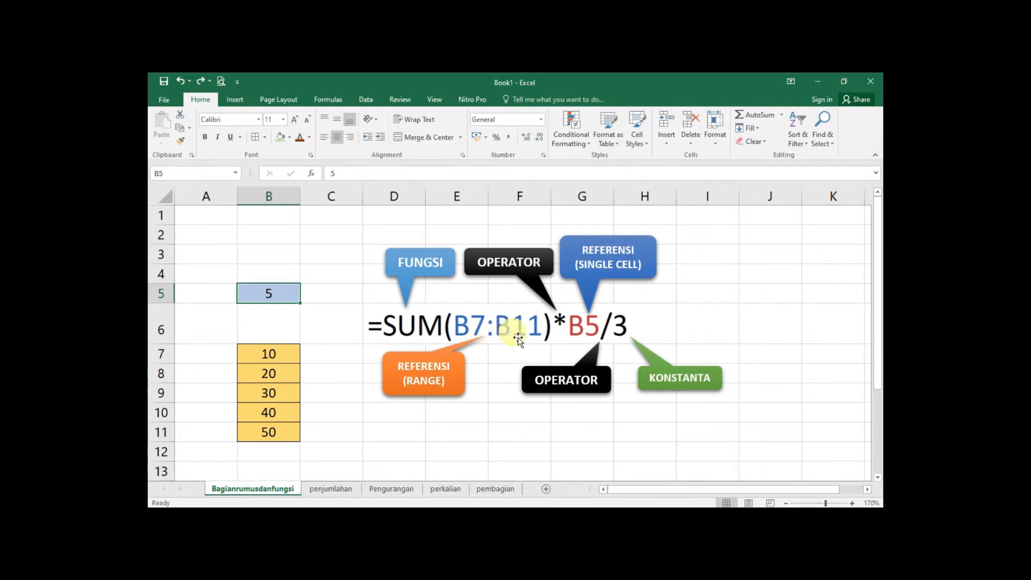
{"action": "left_click", "coordinate": [287, 353]}
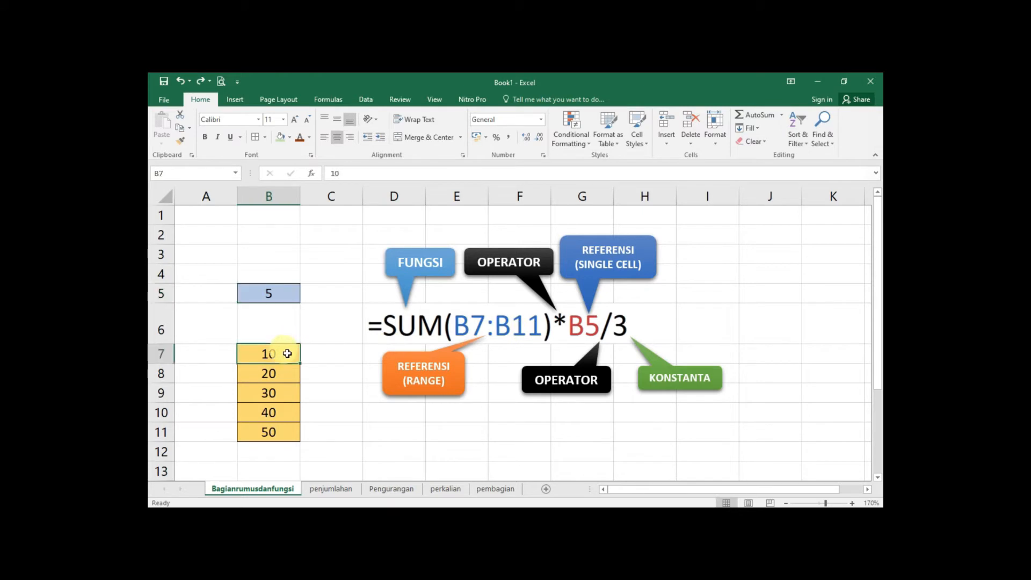
{"action": "left_click_drag", "start_coordinate": [288, 355], "coordinate": [282, 440]}
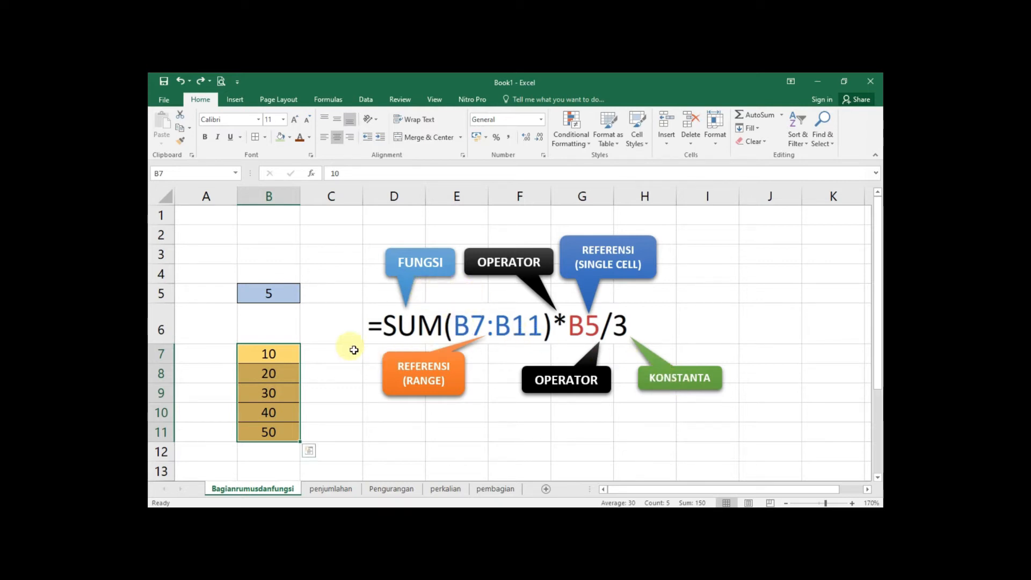
Enter the formula =SUM(B7:B11)*B5/3 in cell D11 and reselect that cell to view it.
{"action": "left_click", "coordinate": [395, 432]}
{"action": "type", "text": "="}
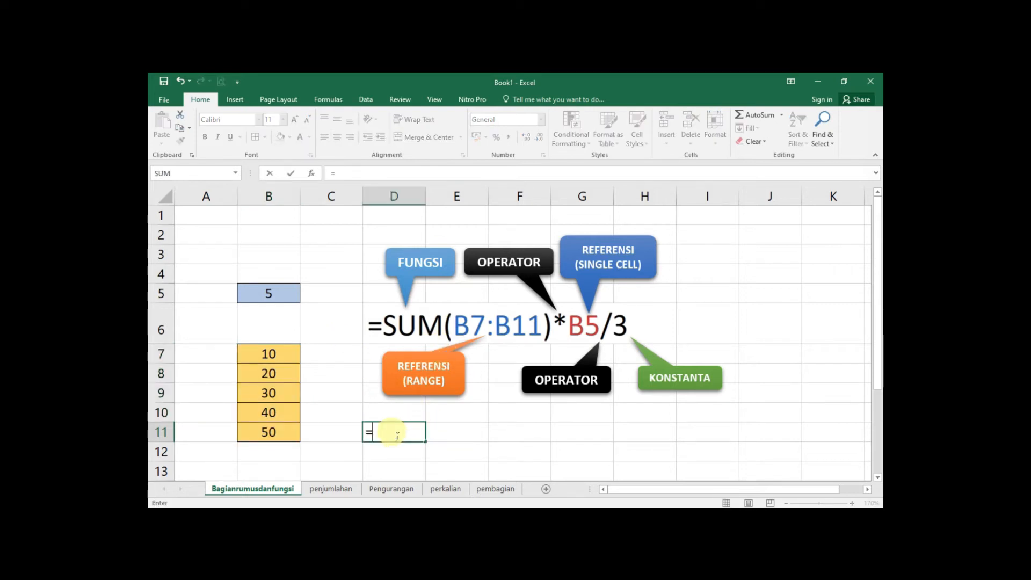
{"action": "type", "text": "S"}
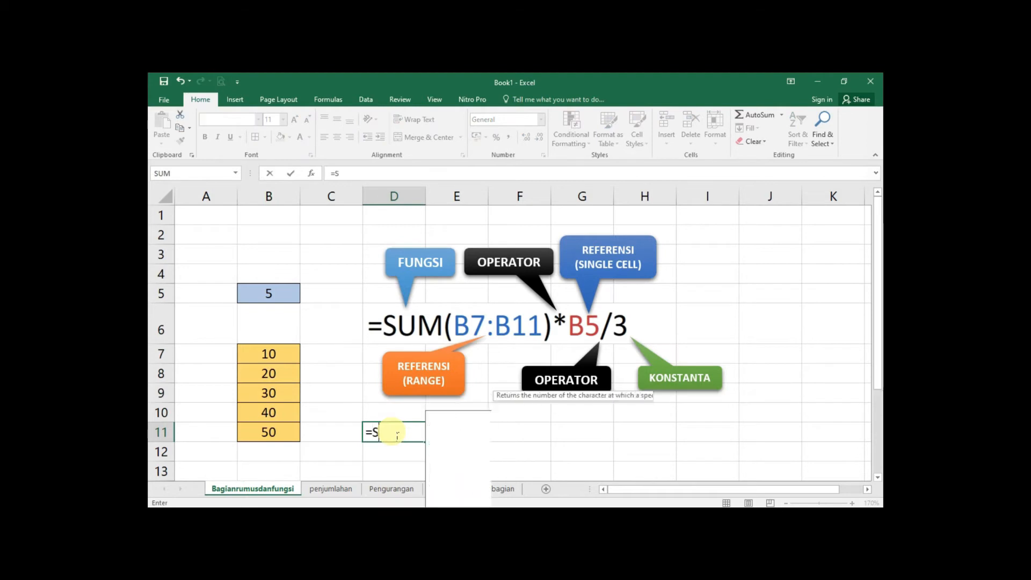
{"action": "type", "text": "UM"}
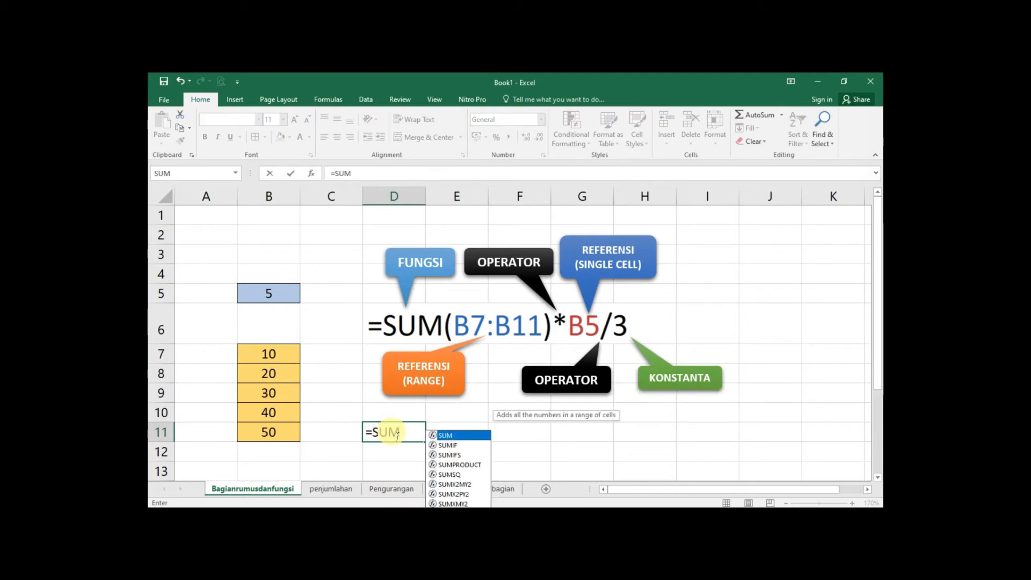
{"action": "type", "text": "("}
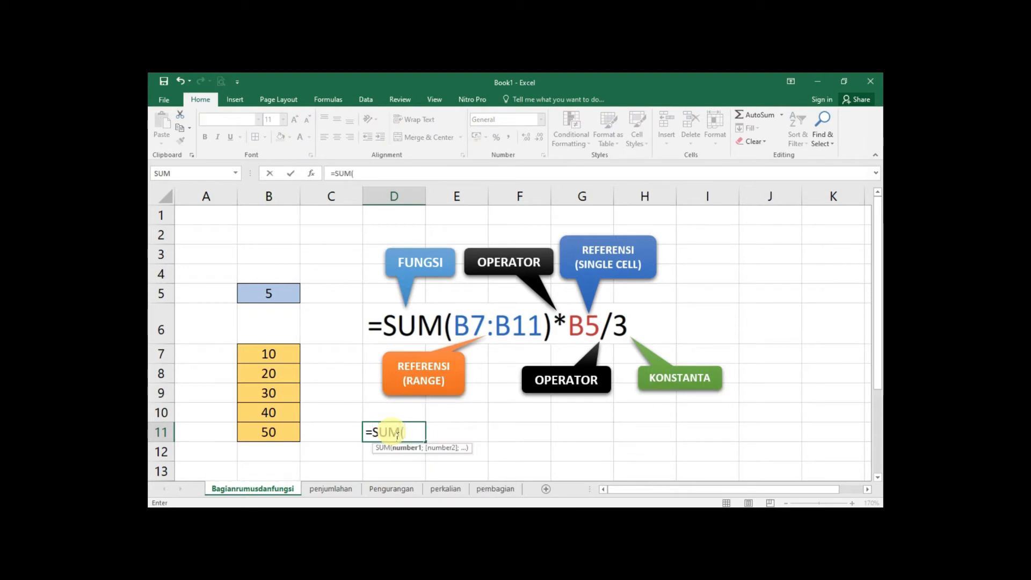
{"action": "left_click", "coordinate": [285, 355]}
{"action": "left_click_drag", "start_coordinate": [285, 354], "coordinate": [284, 436]}
{"action": "type", "text": ")"}
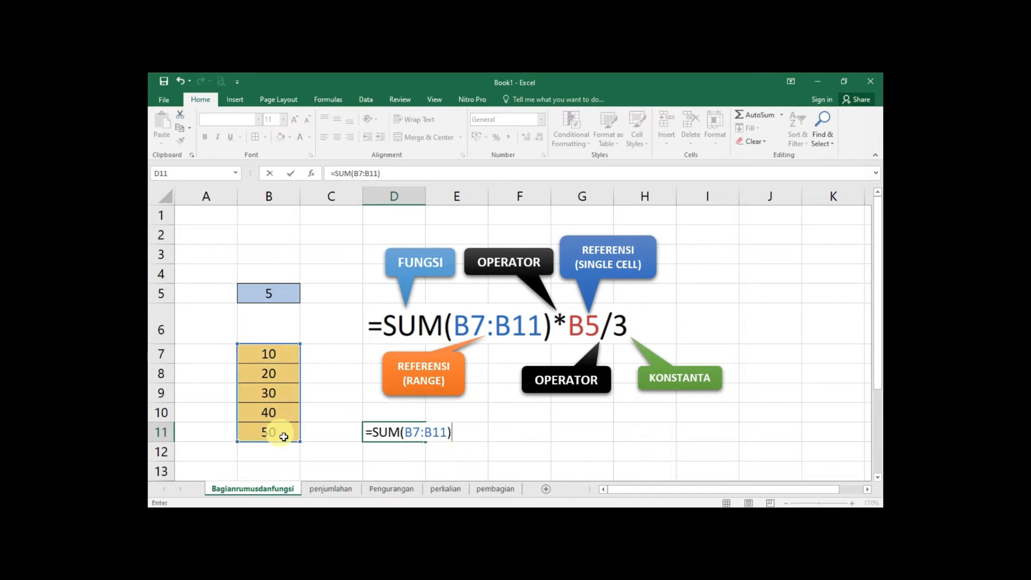
{"action": "type", "text": "*"}
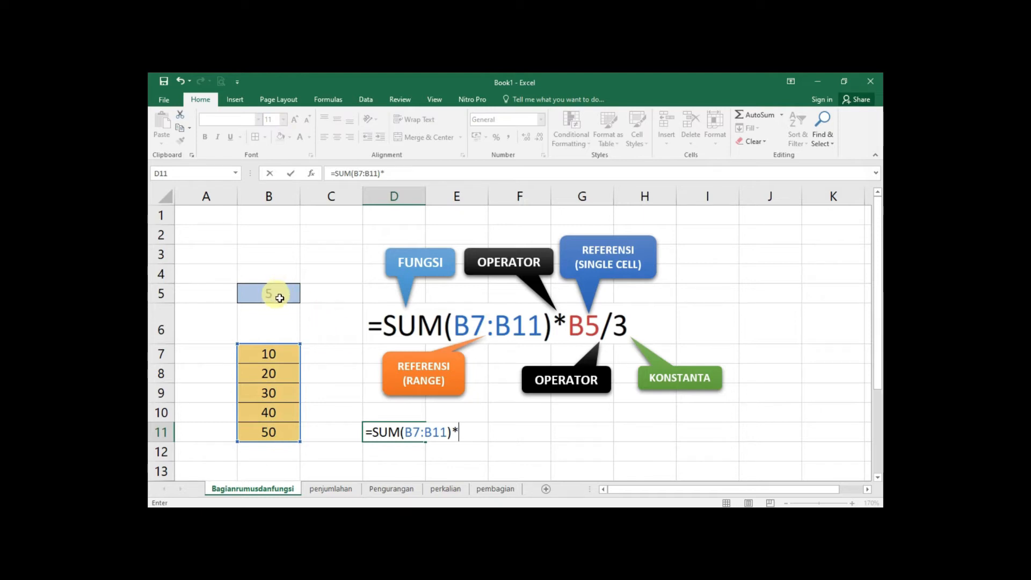
{"action": "type", "text": "B5"}
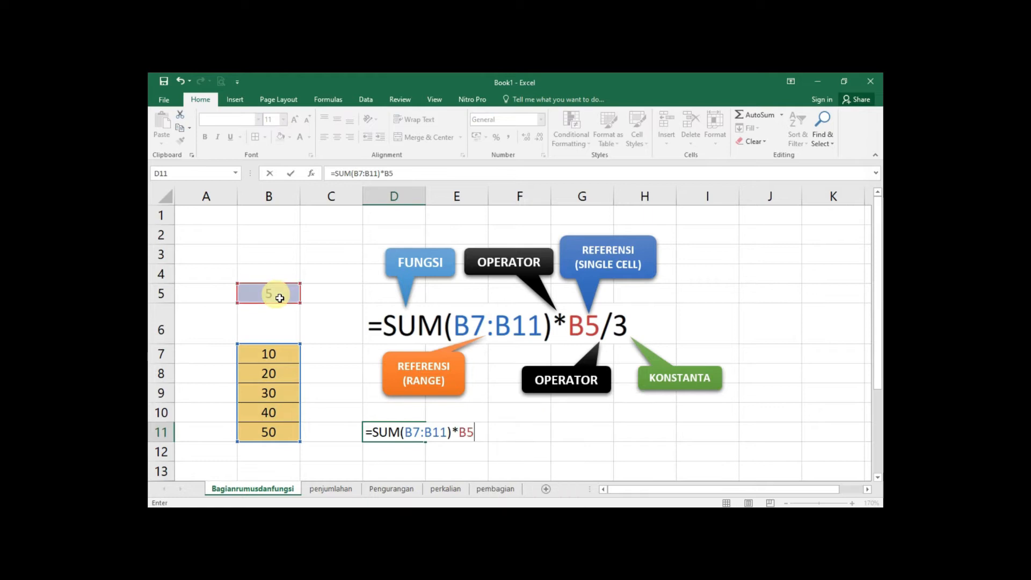
{"action": "type", "text": "/3"}
{"action": "key", "text": "Return"}
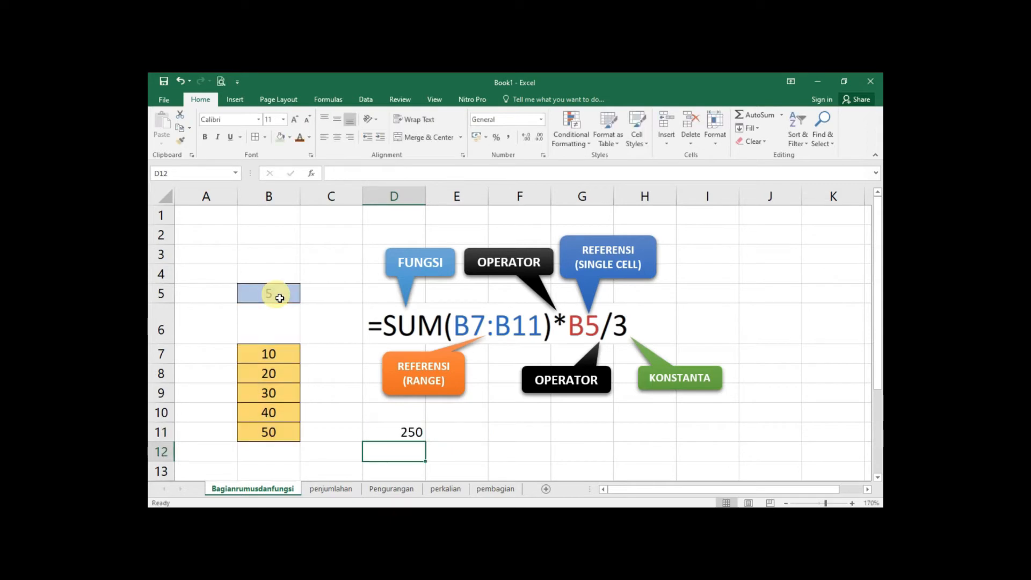
{"action": "left_click", "coordinate": [393, 435]}
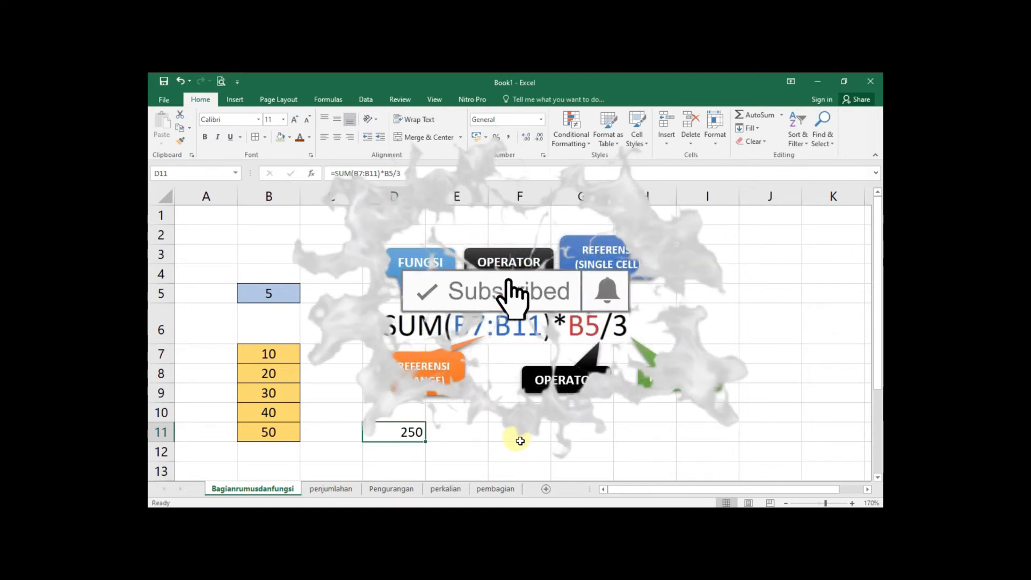
On the penjumlahan sheet, clear the BANYAK total in cell C8.
{"action": "left_click", "coordinate": [342, 489]}
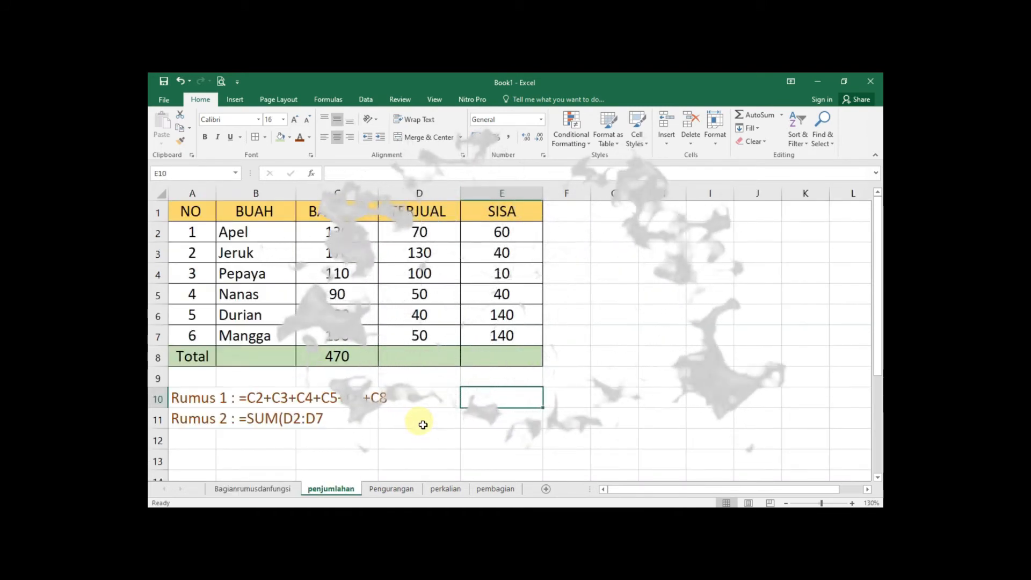
{"action": "left_click", "coordinate": [361, 356]}
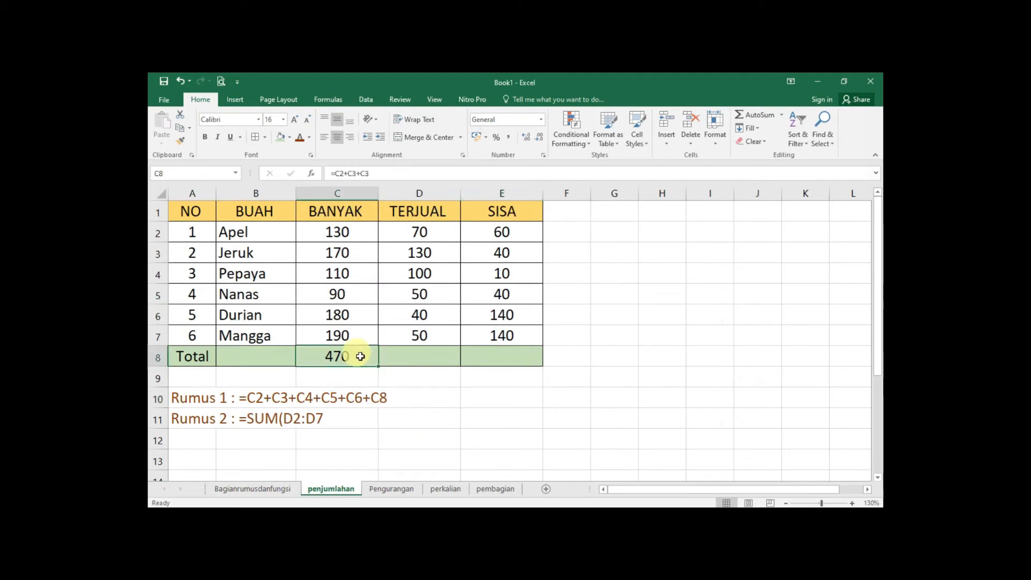
{"action": "key", "text": "Delete"}
Look through the Pengurangan, perkalian and pembagian sheets, and return to the Total row on the penjumlahan sheet.
{"action": "left_click", "coordinate": [389, 489]}
{"action": "left_click", "coordinate": [442, 493]}
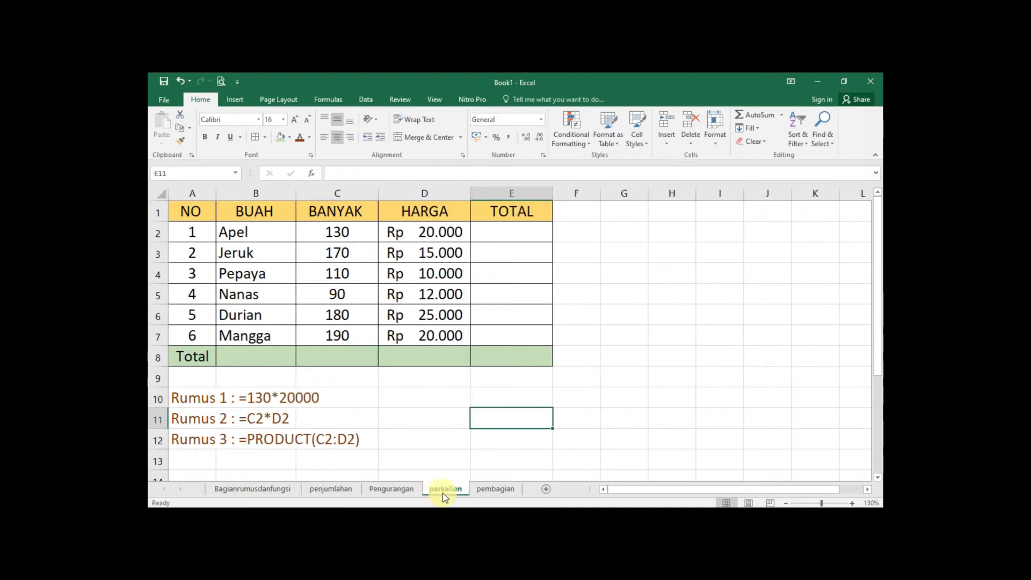
{"action": "left_click", "coordinate": [495, 490]}
{"action": "left_click", "coordinate": [337, 489]}
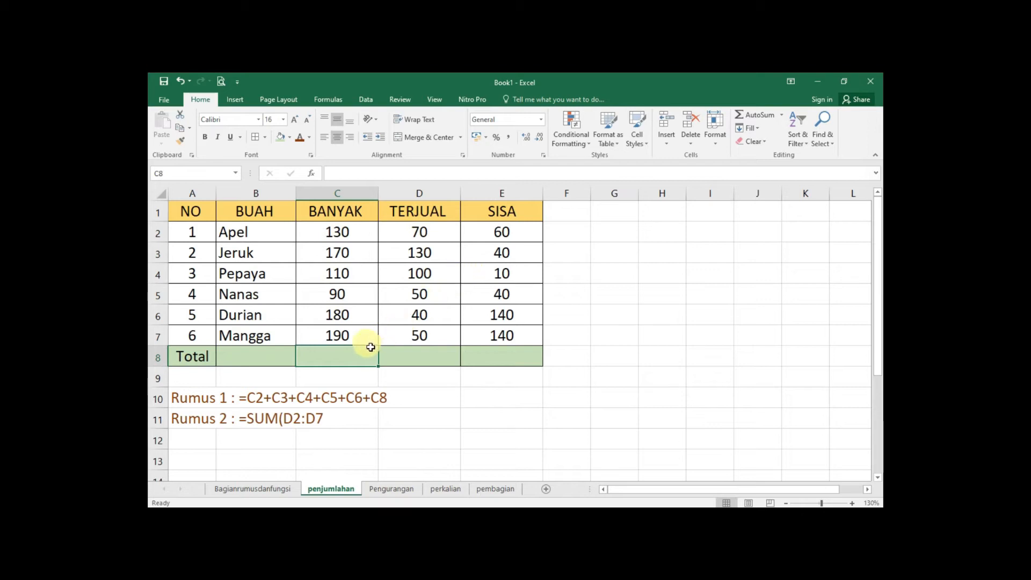
{"action": "left_click", "coordinate": [424, 362]}
{"action": "left_click", "coordinate": [359, 360]}
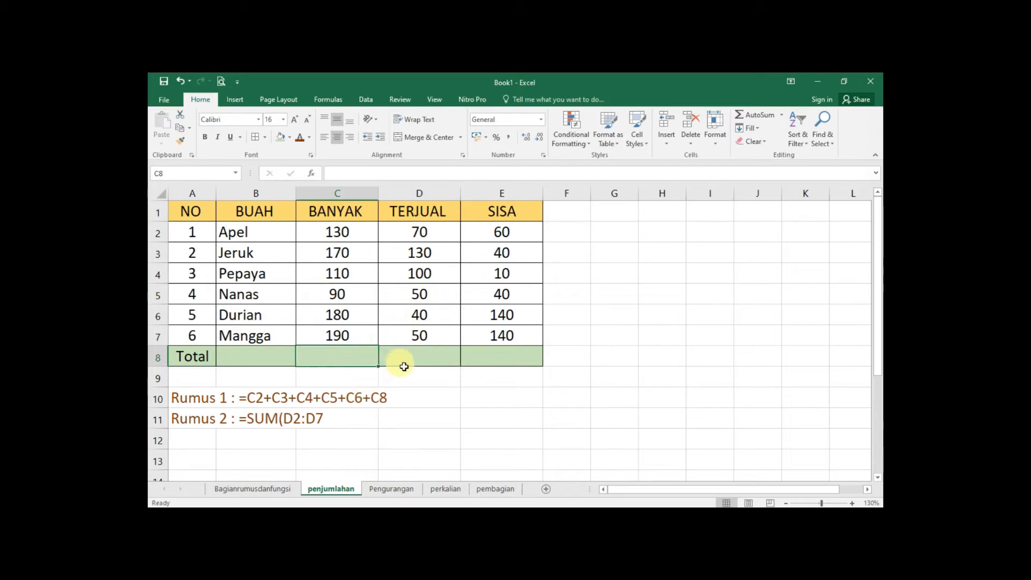
{"action": "left_click", "coordinate": [402, 364]}
Total the BANYAK column in cell C8 with the addition formula =C2+C3+C4+C5+C6+C7.
{"action": "left_click", "coordinate": [347, 363]}
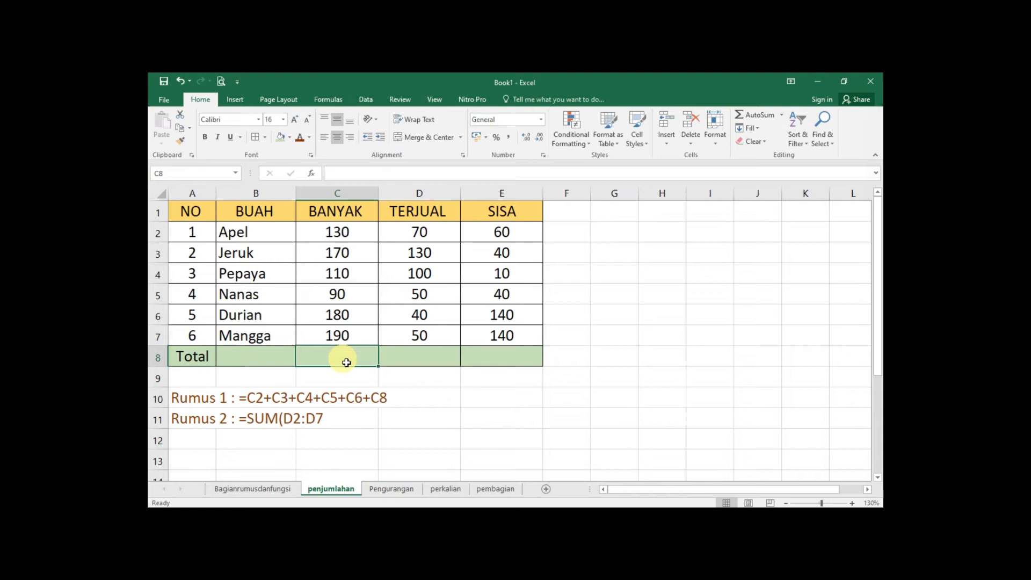
{"action": "type", "text": "="}
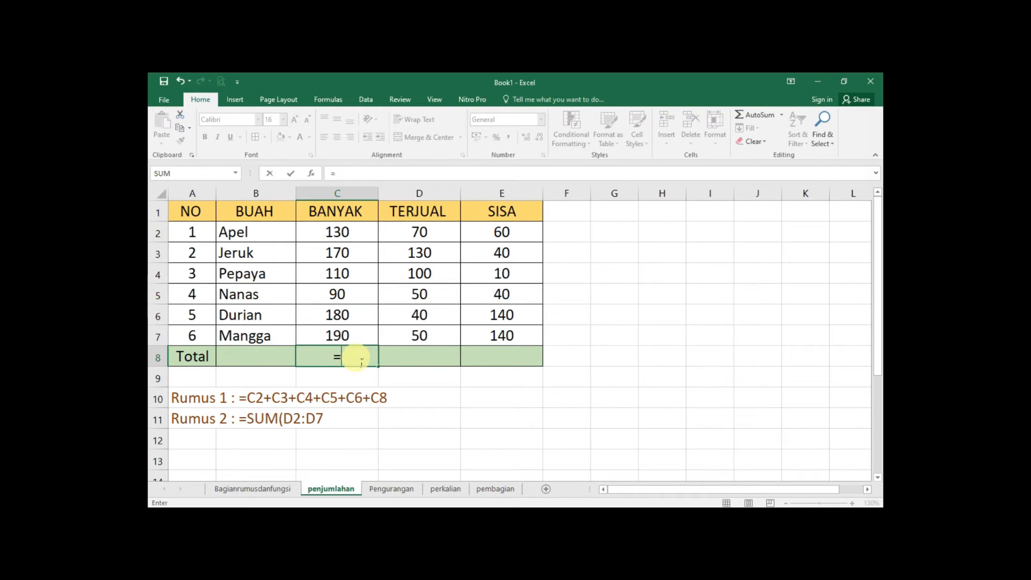
{"action": "type", "text": "C2"}
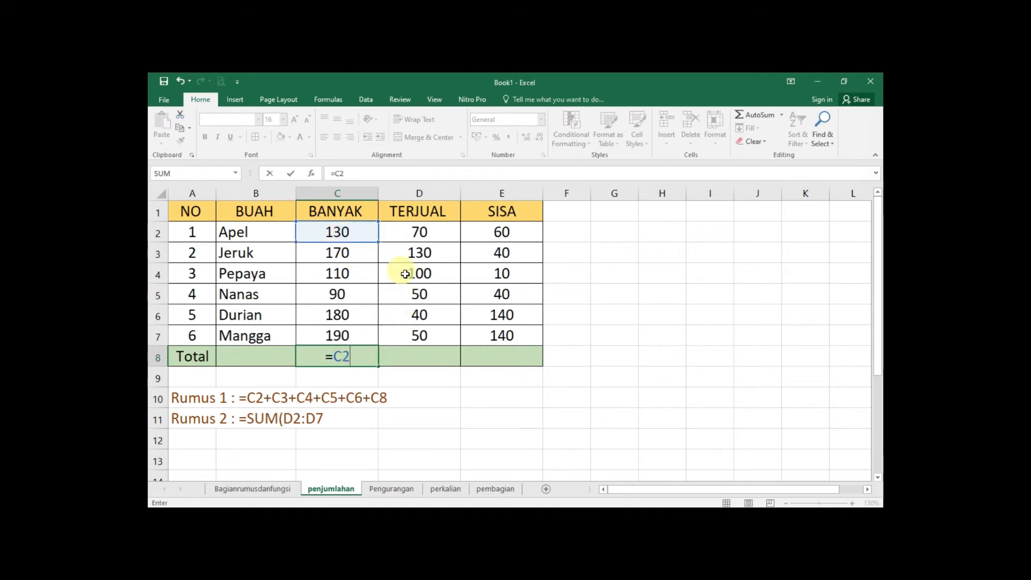
{"action": "type", "text": "+"}
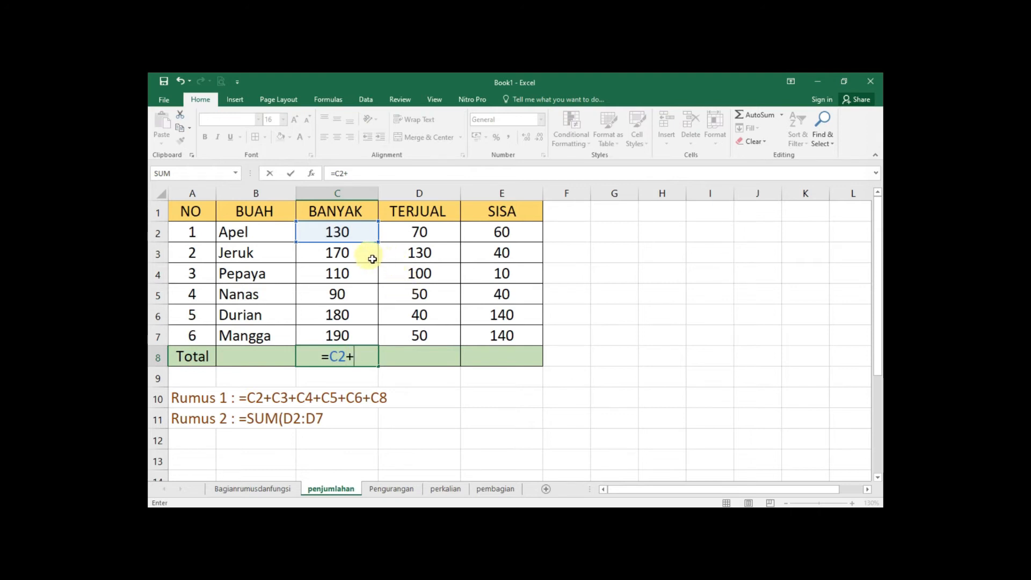
{"action": "left_click", "coordinate": [372, 259]}
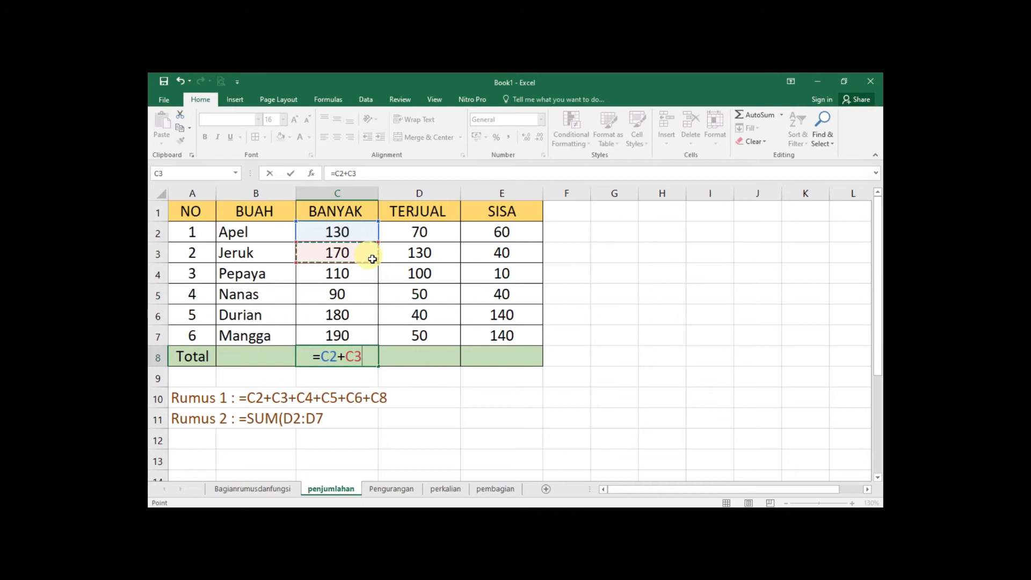
{"action": "type", "text": "+"}
{"action": "left_click", "coordinate": [366, 274]}
{"action": "type", "text": "+"}
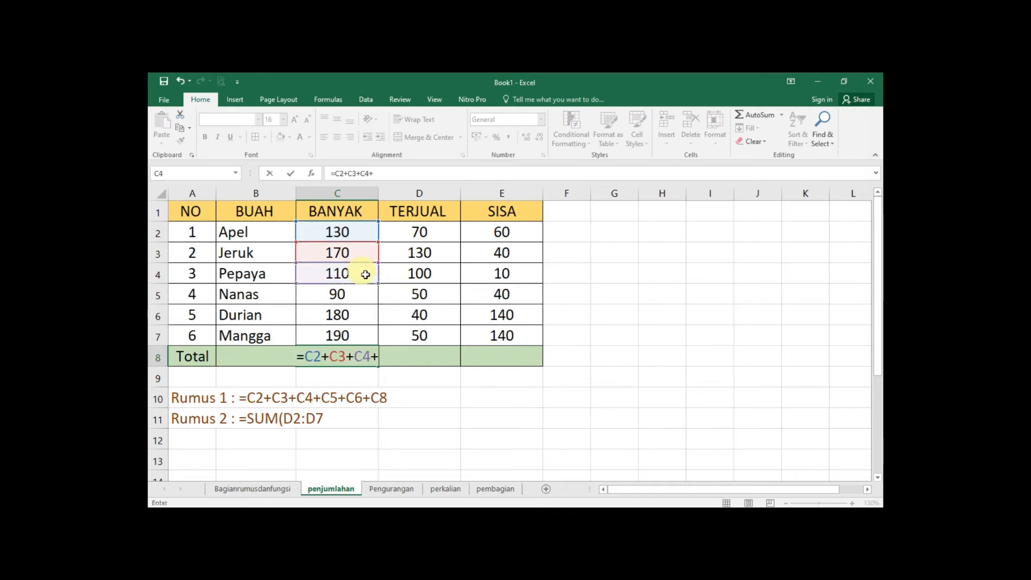
{"action": "left_click", "coordinate": [364, 298]}
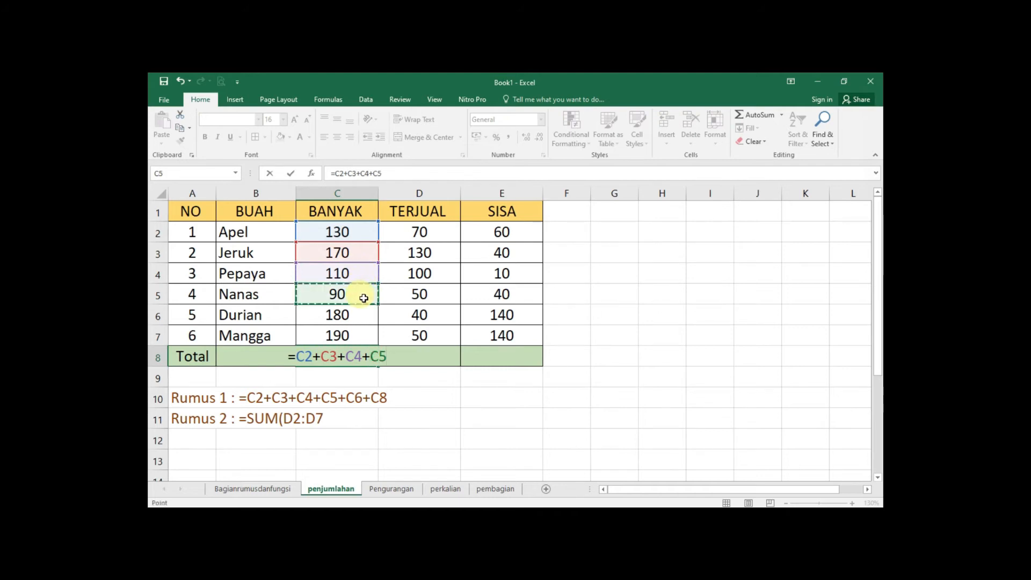
{"action": "type", "text": "+"}
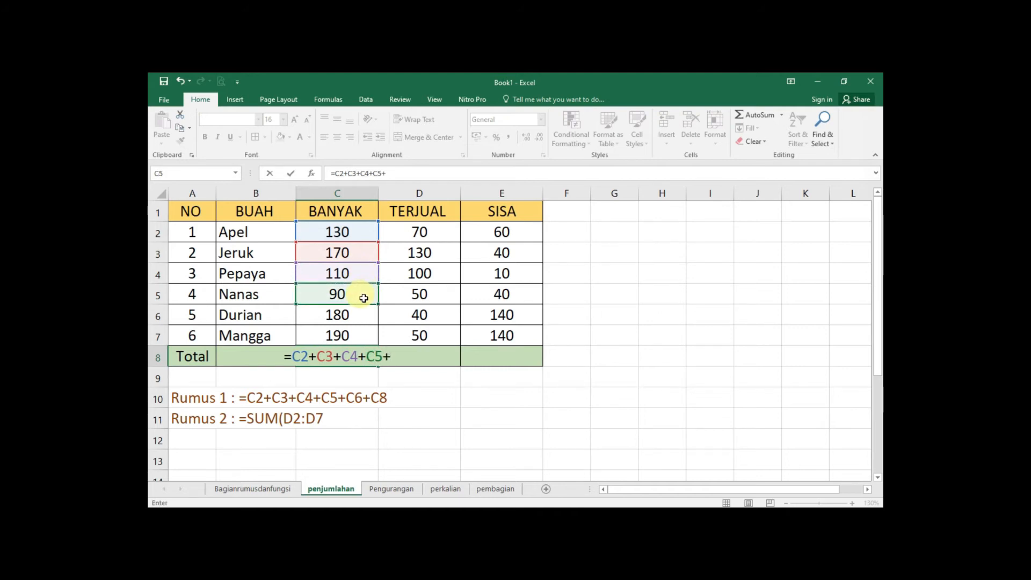
{"action": "left_click", "coordinate": [361, 325]}
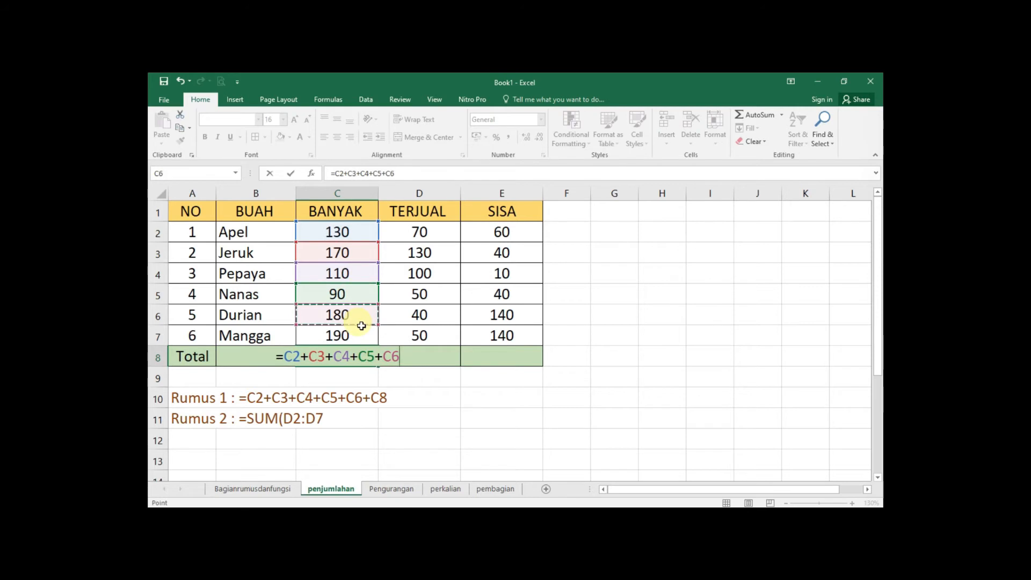
{"action": "type", "text": "+"}
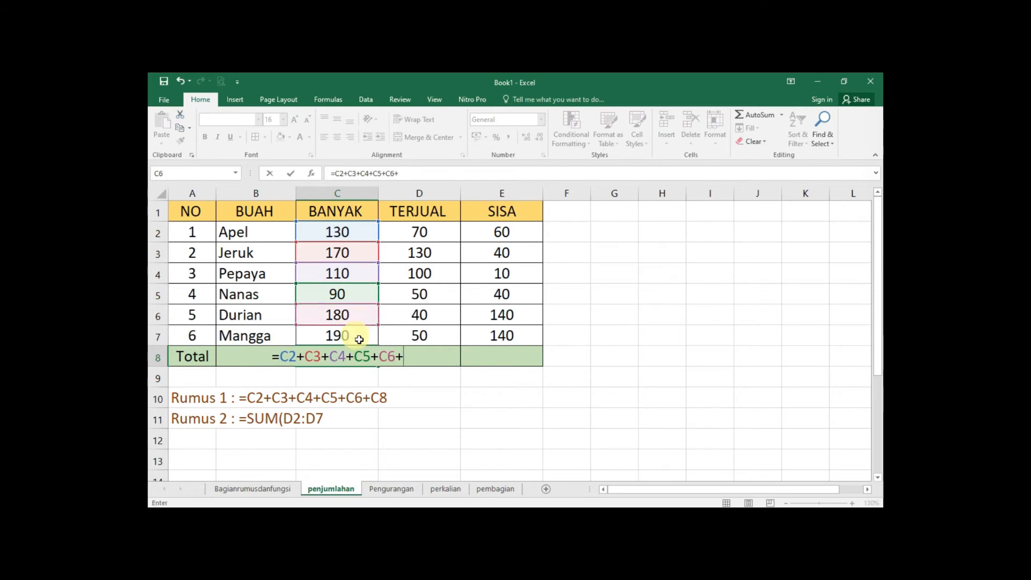
{"action": "left_click", "coordinate": [359, 339]}
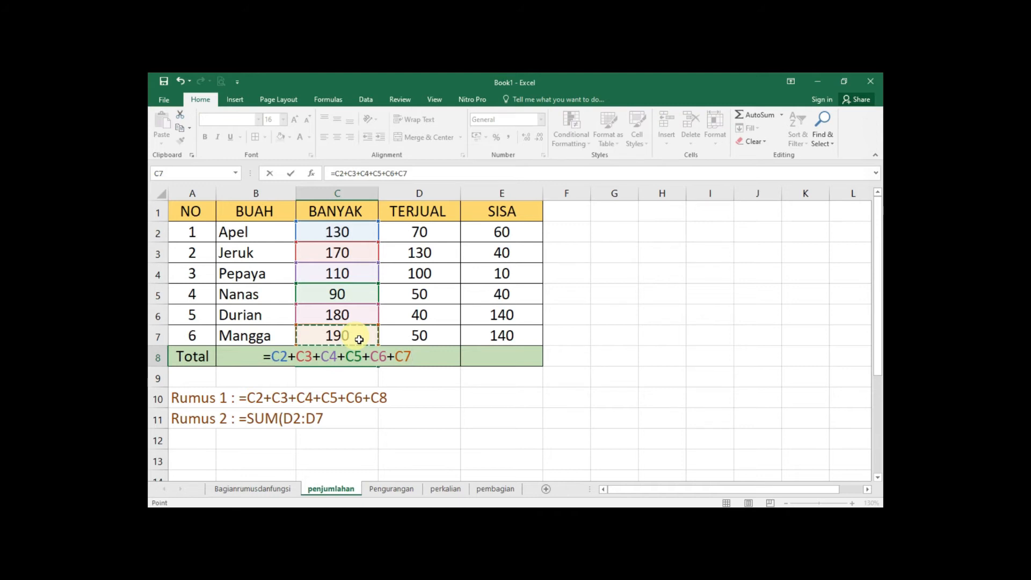
{"action": "key", "text": "Return"}
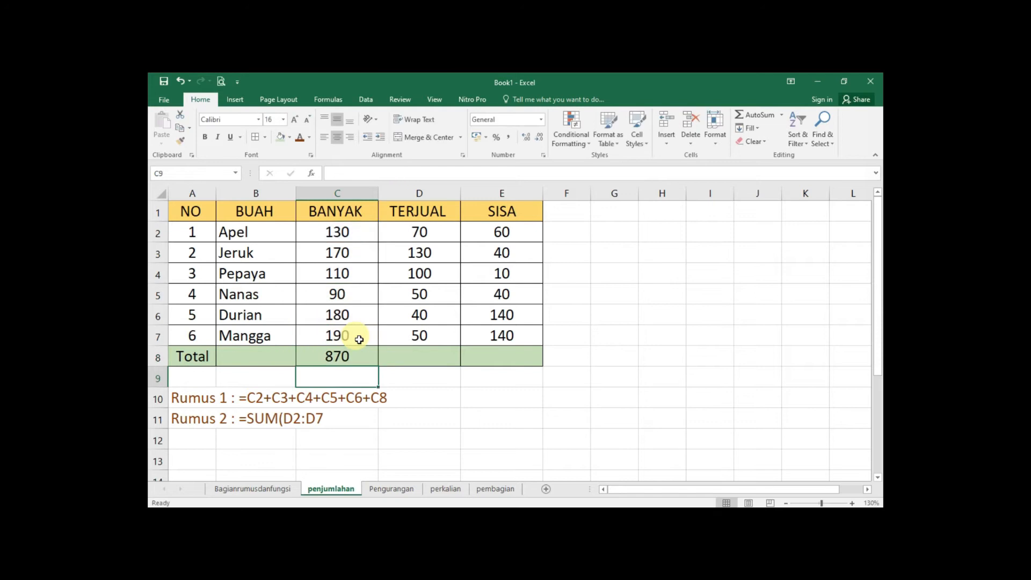
Review the addition formula in cell C8 against the Rumus 1 note below the table.
{"action": "left_click", "coordinate": [368, 355]}
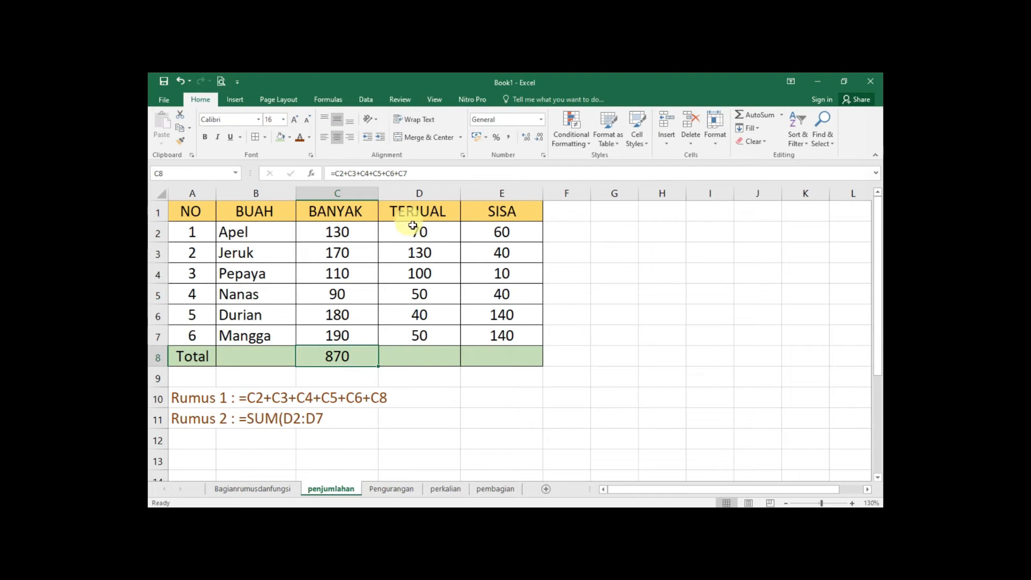
{"action": "left_click", "coordinate": [415, 359]}
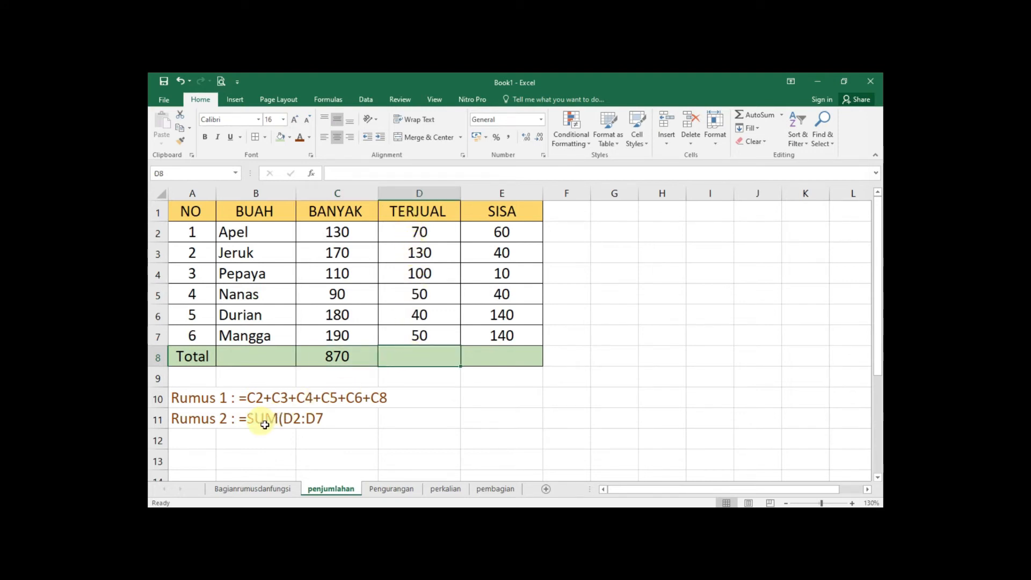
{"action": "left_click", "coordinate": [311, 357]}
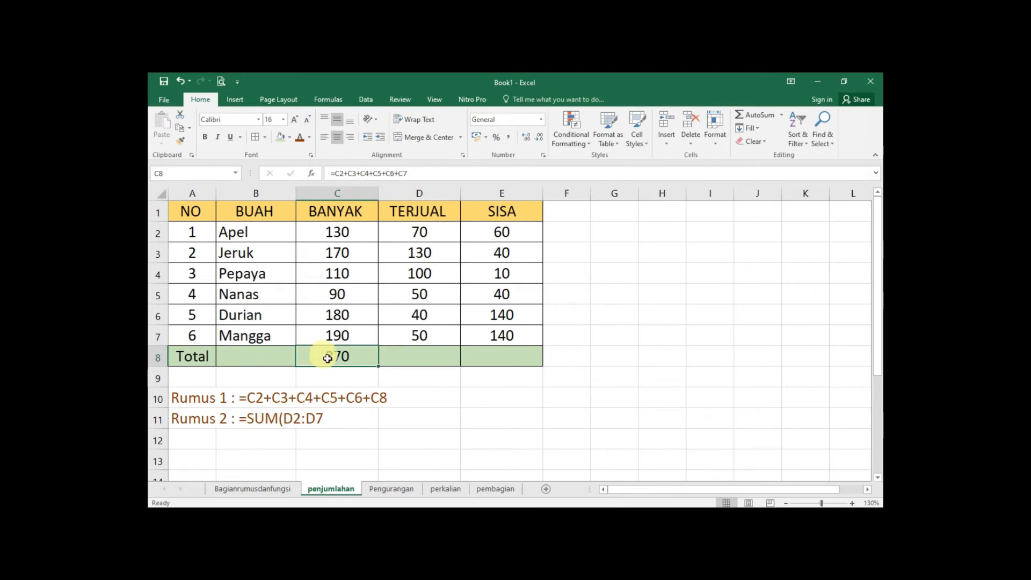
{"action": "left_click", "coordinate": [255, 402]}
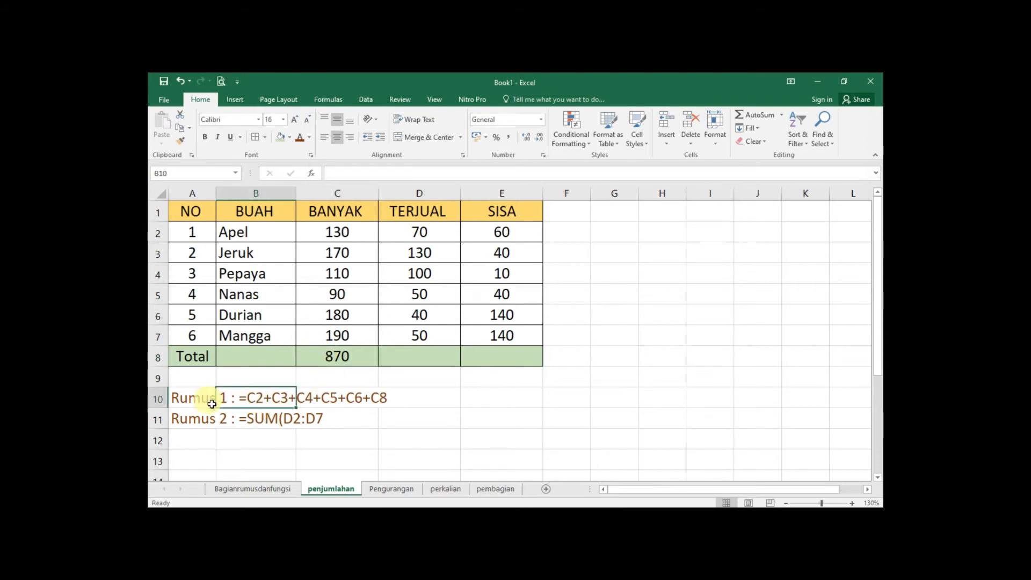
Total the TERJUAL column in cell D8 with the formula =SUM(D2:D7).
{"action": "left_click", "coordinate": [420, 357]}
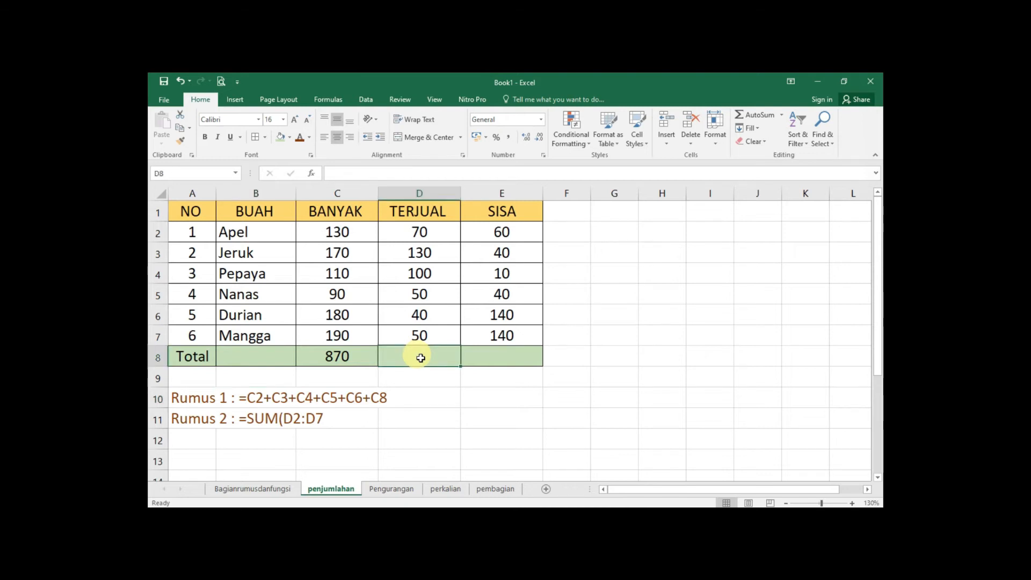
{"action": "type", "text": "="}
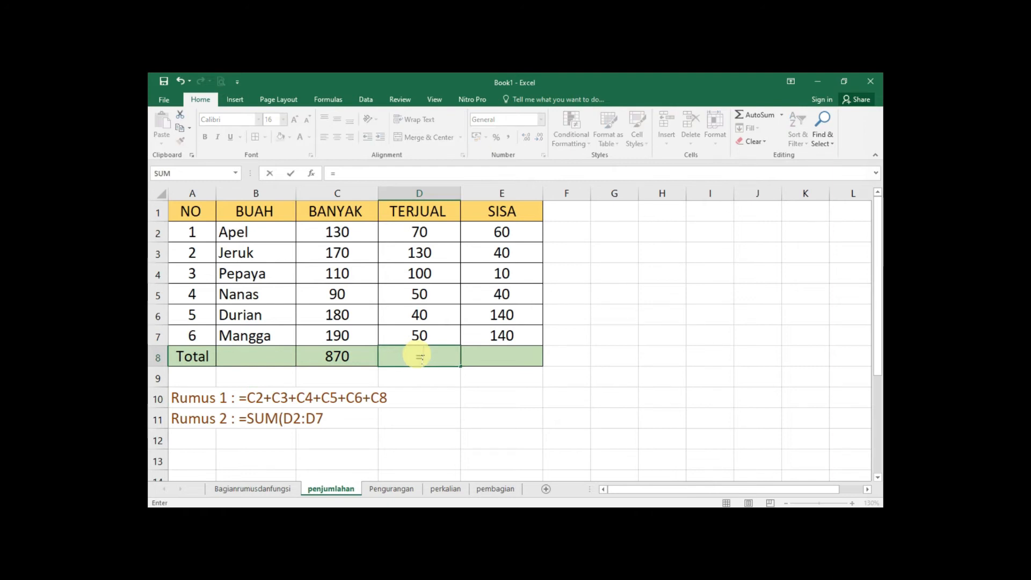
{"action": "type", "text": "SUM"}
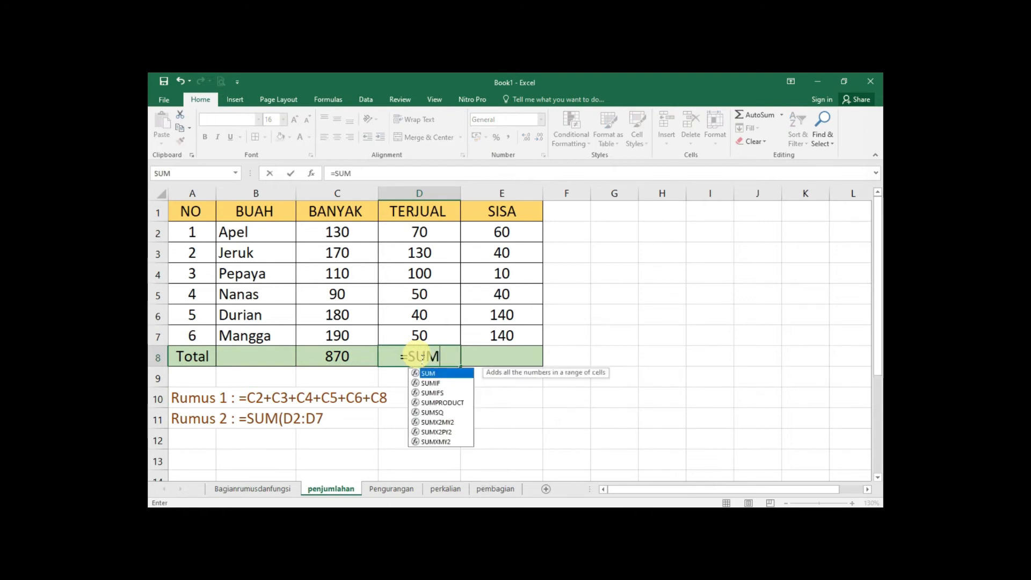
{"action": "type", "text": "("}
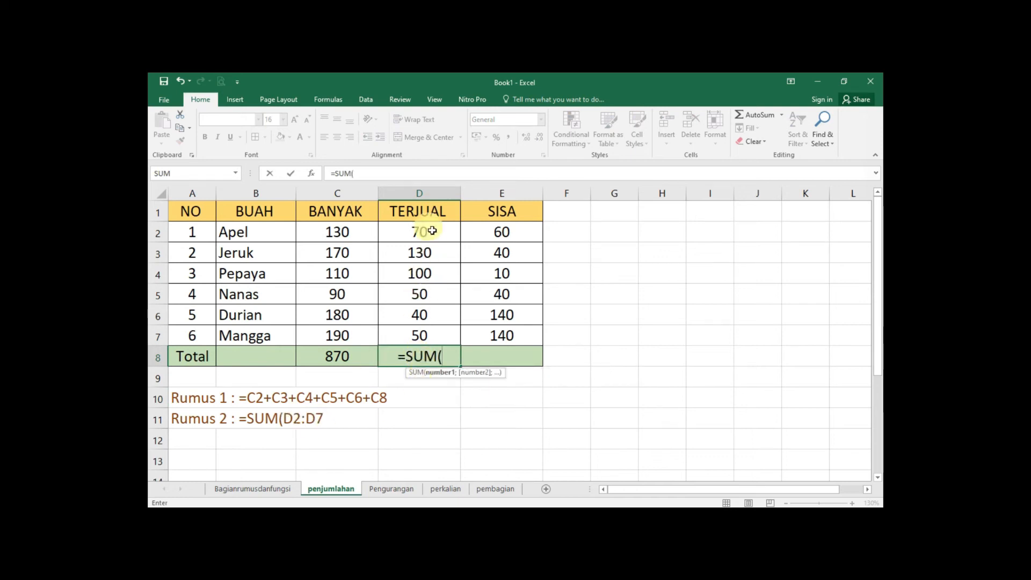
{"action": "mouse_move", "coordinate": [432, 234]}
{"action": "left_mouse_down"}
{"action": "mouse_move", "coordinate": [432, 342]}
{"action": "mouse_move", "coordinate": [450, 240]}
{"action": "left_mouse_up"}
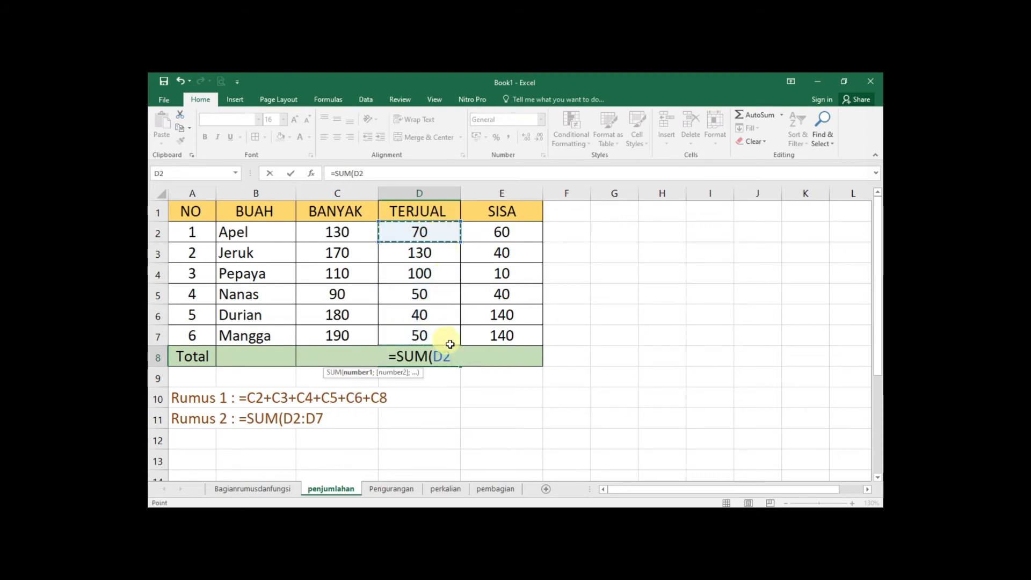
{"action": "key", "text": "BackSpace"}
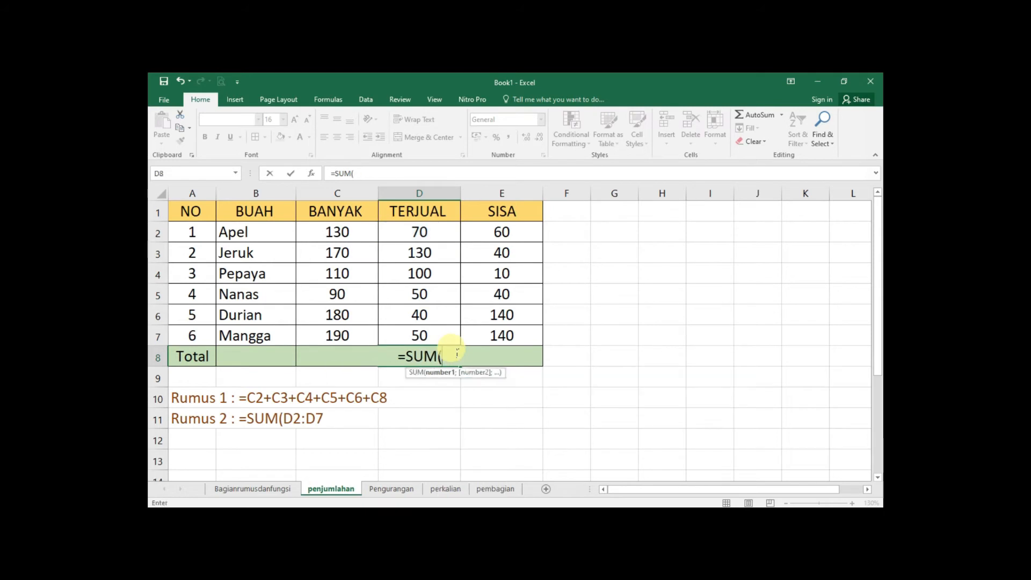
{"action": "type", "text": "2"}
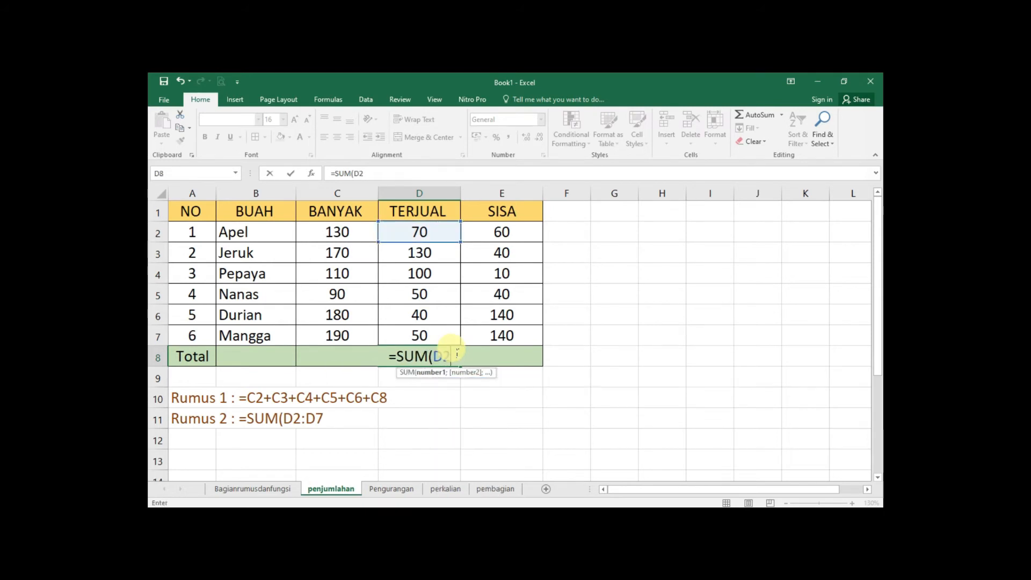
{"action": "type", "text": ":"}
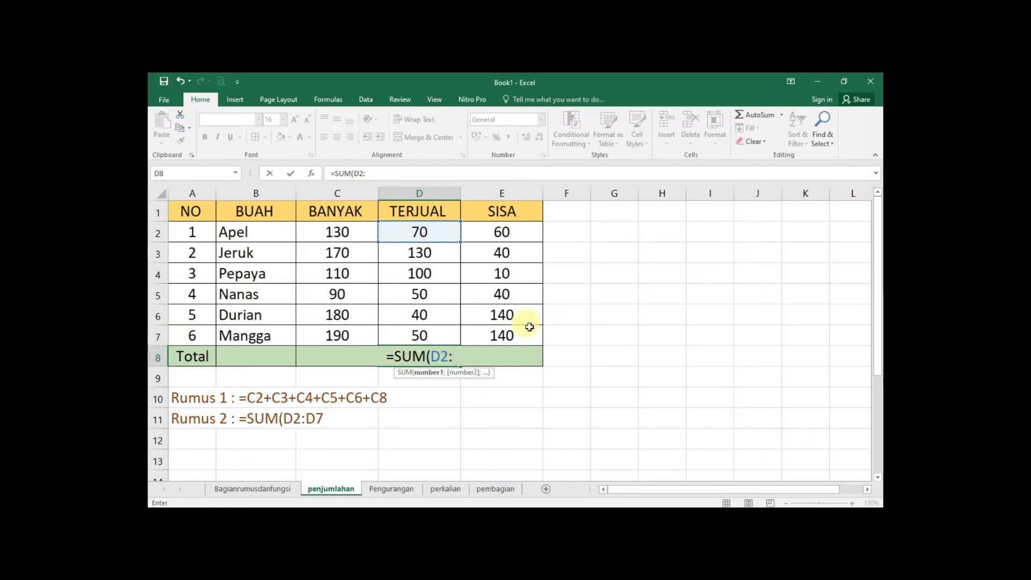
{"action": "type", "text": "D7"}
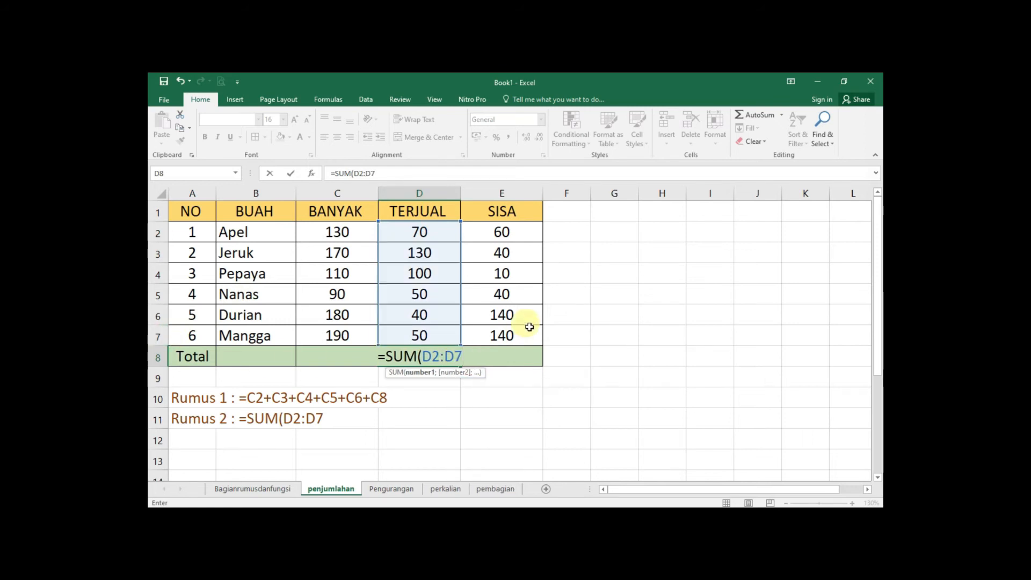
{"action": "type", "text": ")"}
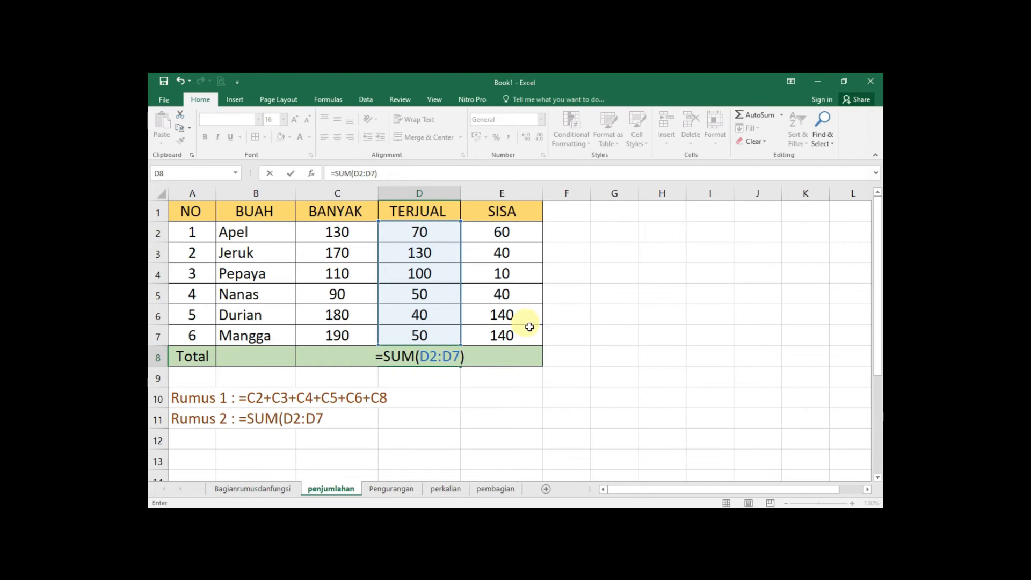
{"action": "key", "text": "Return"}
{"action": "left_click", "coordinate": [430, 356]}
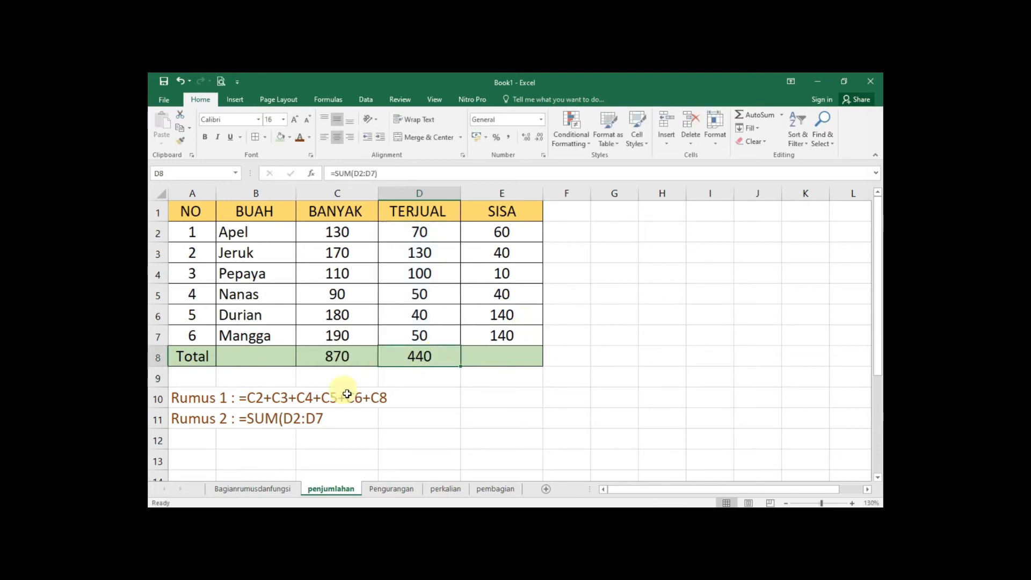
Complete the Rumus 2 note in cell A11 with a closing parenthesis so it reads =SUM(D2:D7).
{"action": "left_click", "coordinate": [242, 416]}
{"action": "left_click", "coordinate": [203, 426]}
{"action": "left_click", "coordinate": [464, 174]}
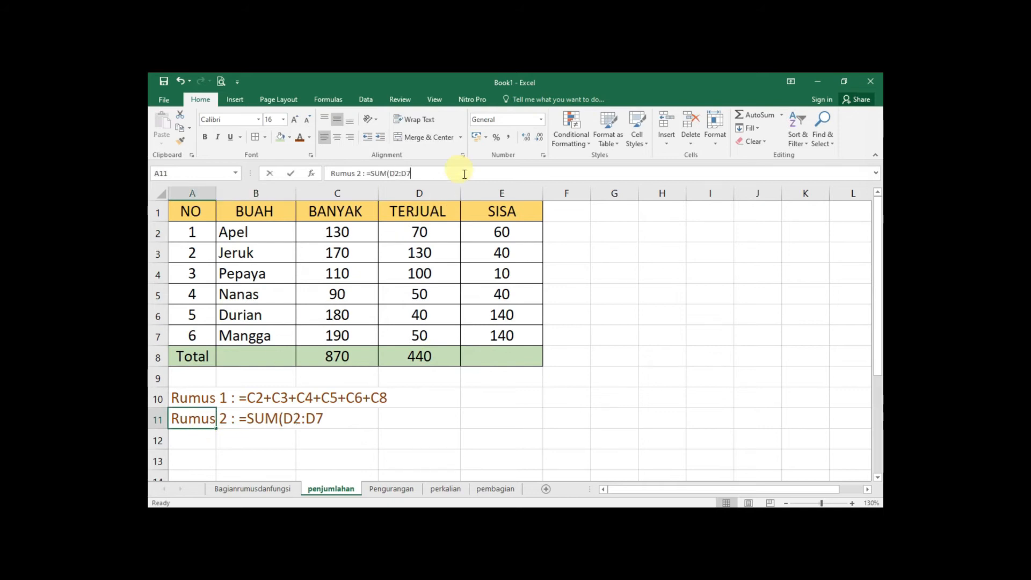
{"action": "type", "text": ")"}
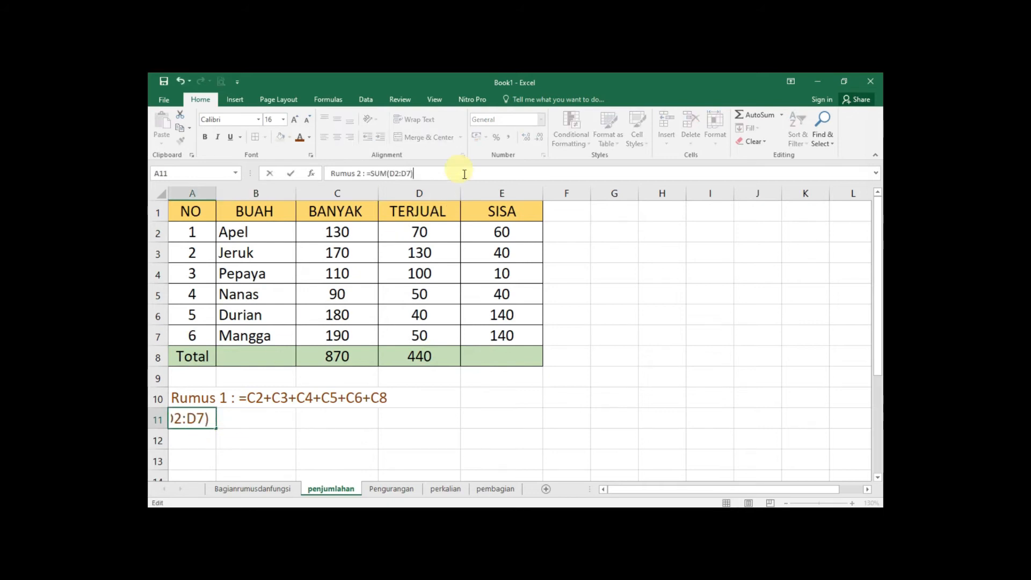
{"action": "key", "text": "Return"}
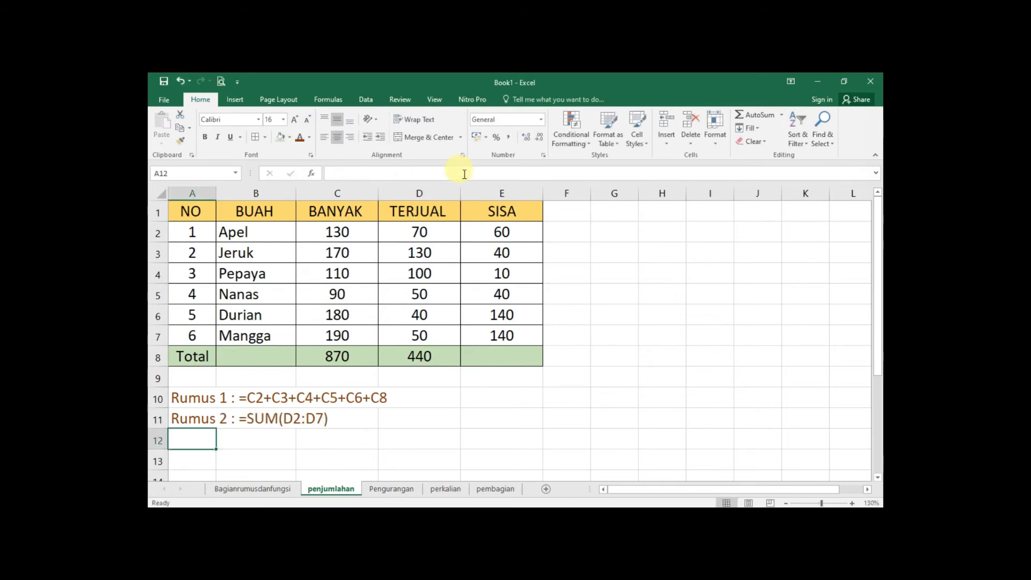
Re-enter the range of the SUM formula in cell D8 by picking cells D2:D7, and compare it with the formula in C8.
{"action": "left_click", "coordinate": [421, 355]}
{"action": "left_click_drag", "start_coordinate": [397, 173], "coordinate": [360, 176]}
{"action": "key", "text": "BackSpace"}
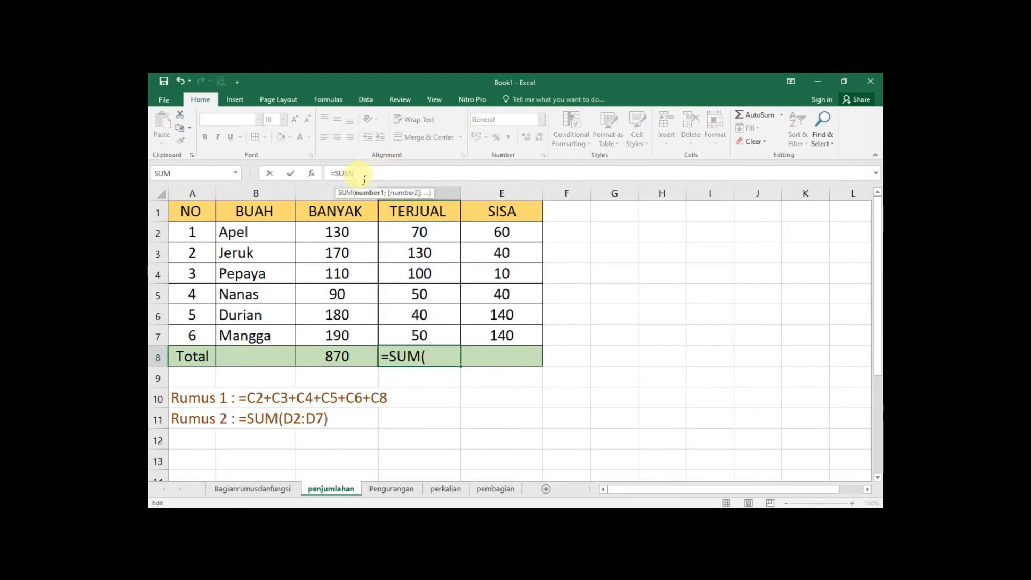
{"action": "left_click_drag", "start_coordinate": [451, 237], "coordinate": [438, 331]}
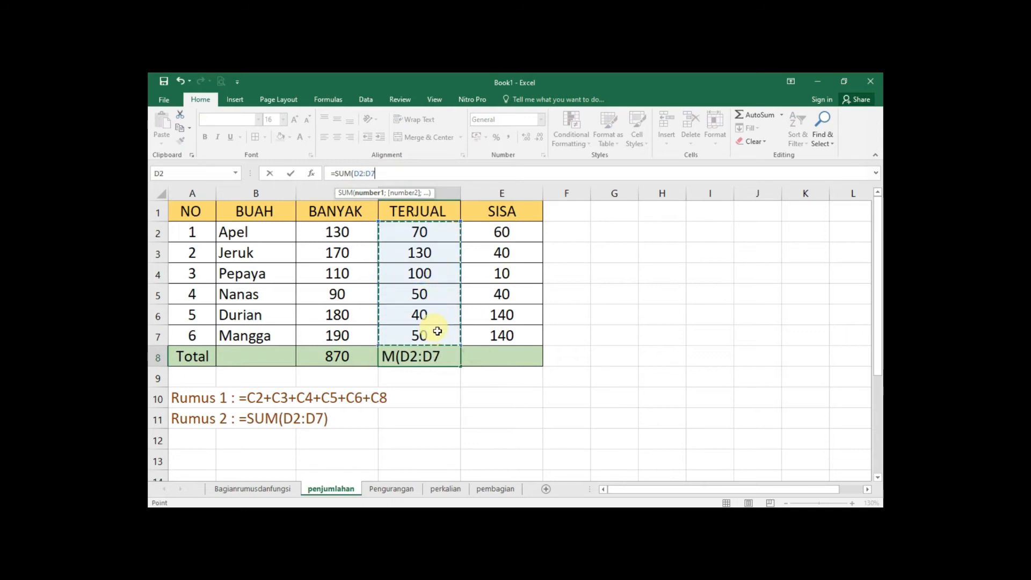
{"action": "key", "text": "Return"}
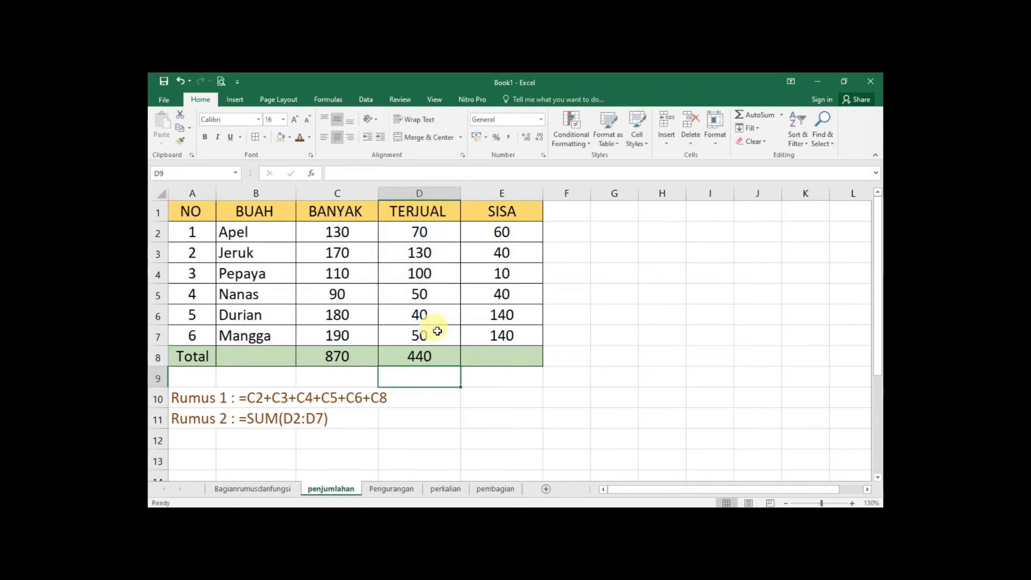
{"action": "left_click", "coordinate": [437, 356]}
{"action": "left_click", "coordinate": [351, 359]}
{"action": "left_click", "coordinate": [412, 359]}
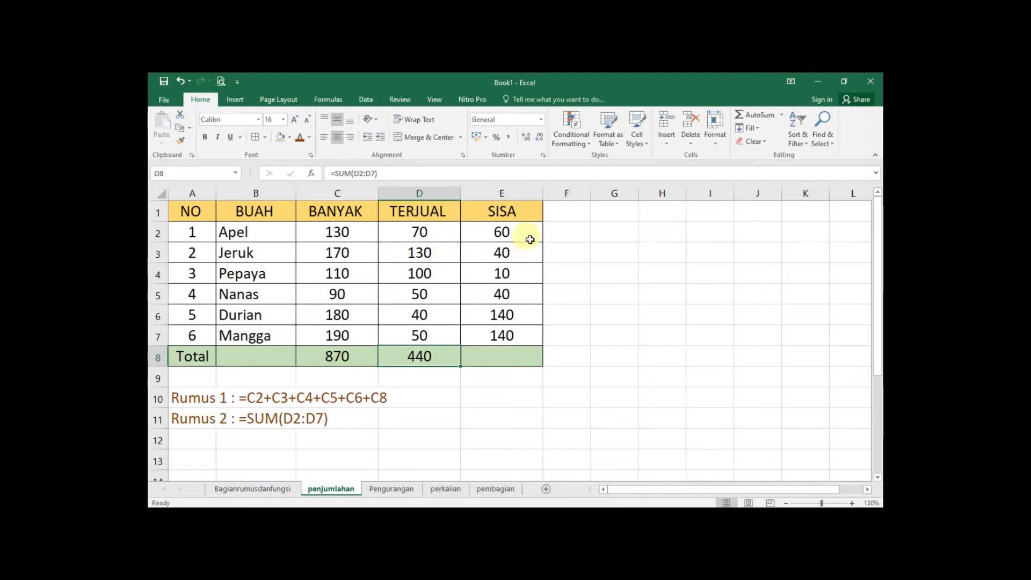
Total the SISA column in cell E8 with a SUM formula over the picked range E2:E7.
{"action": "left_click", "coordinate": [510, 359]}
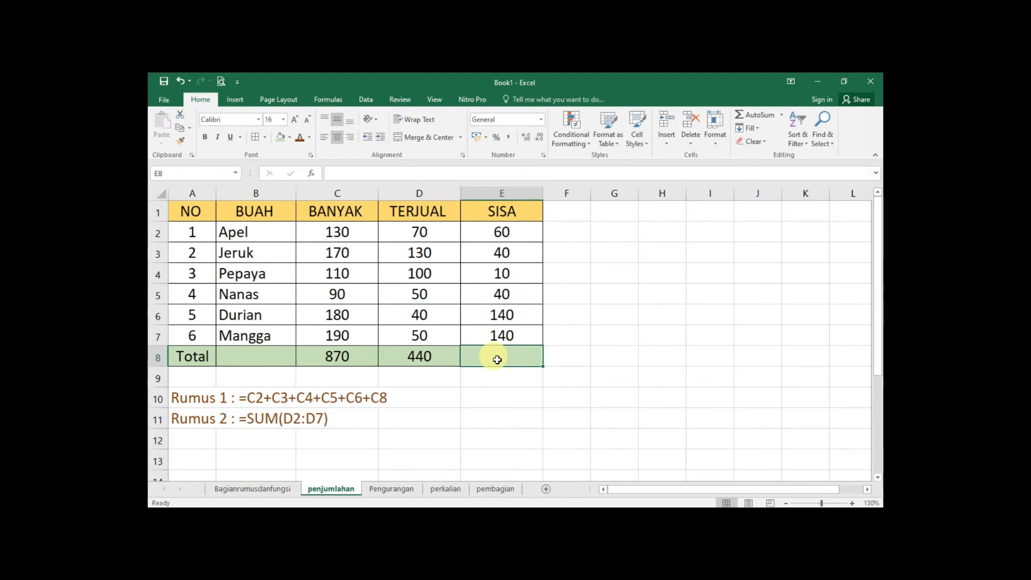
{"action": "type", "text": "="}
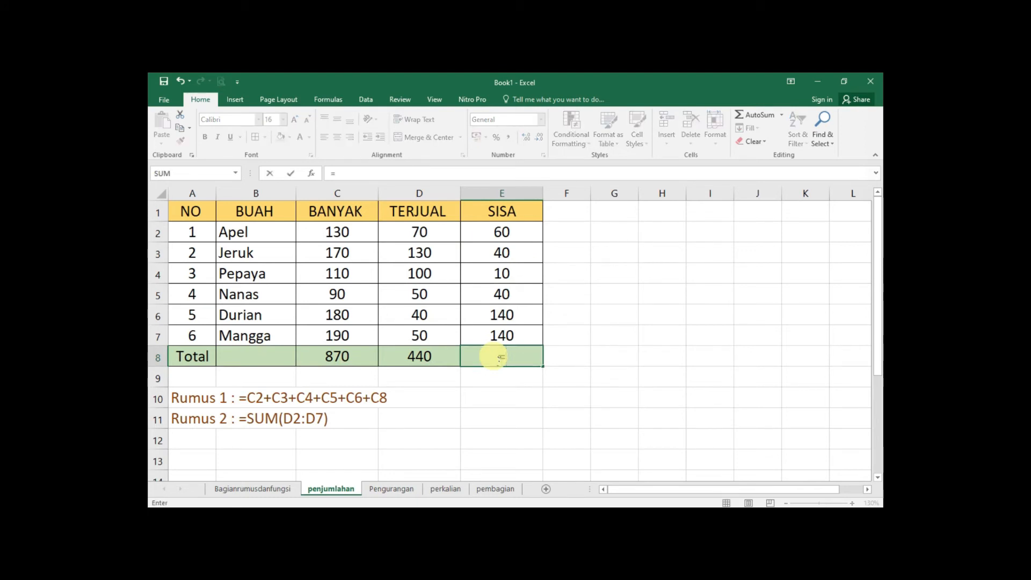
{"action": "type", "text": "SUM"}
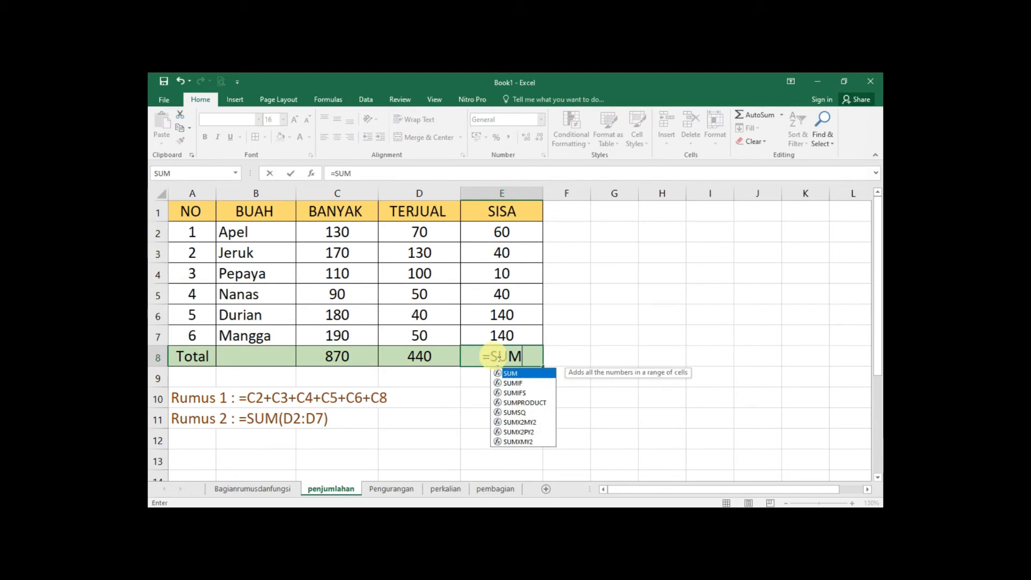
{"action": "type", "text": "("}
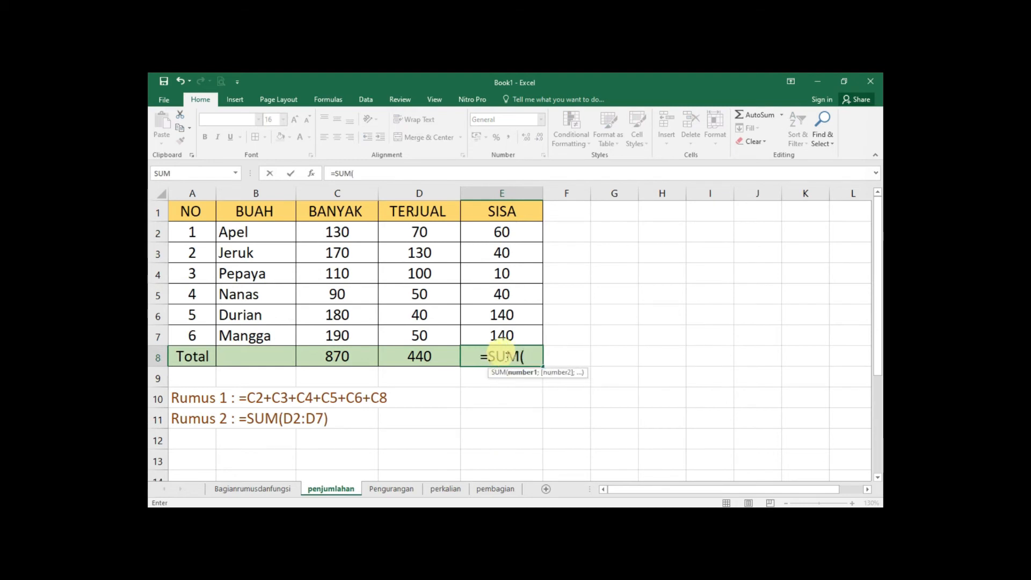
{"action": "left_click_drag", "start_coordinate": [517, 233], "coordinate": [515, 340]}
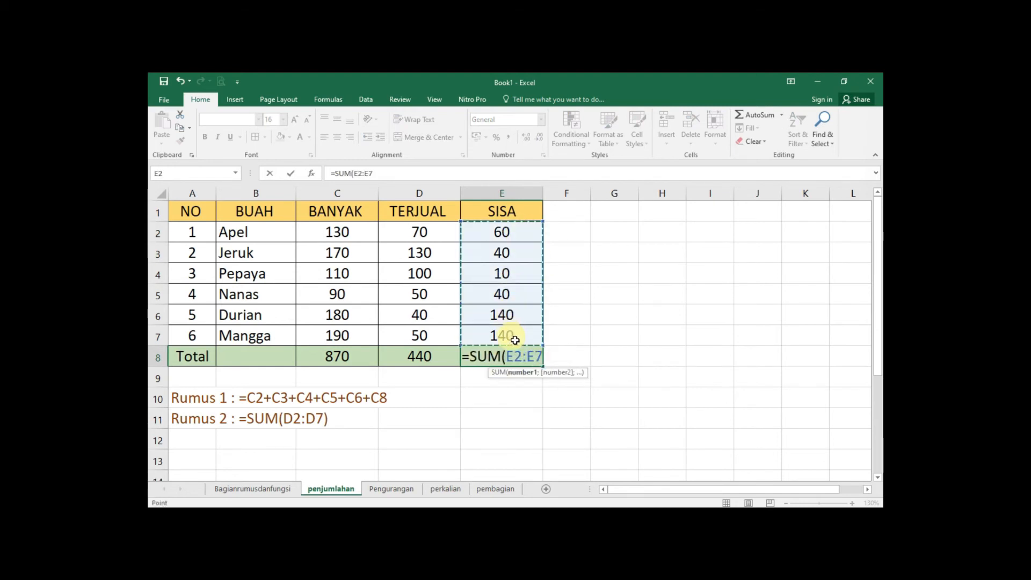
{"action": "key", "text": "Return"}
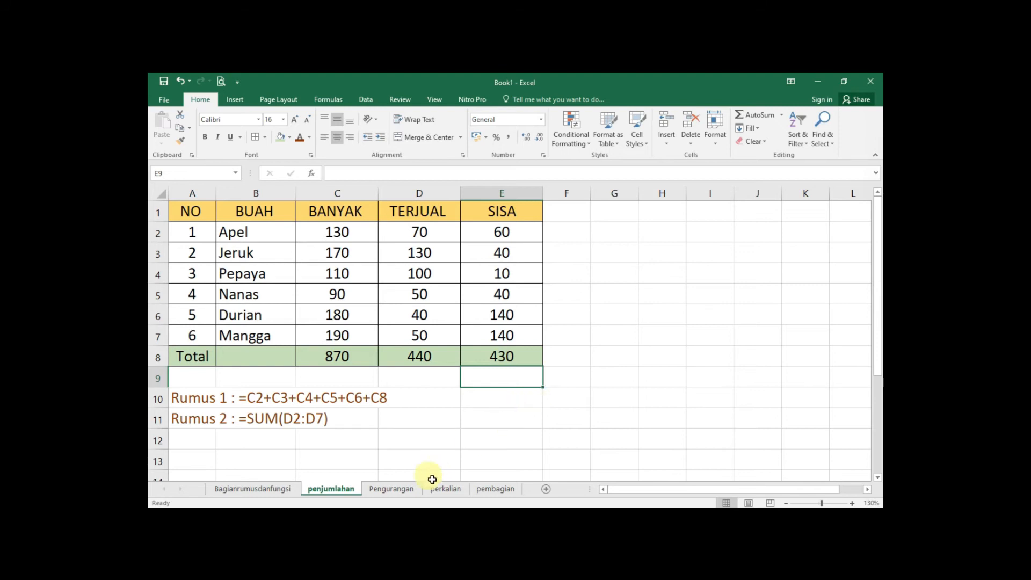
On the Pengurangan sheet, enter a question mark as a placeholder in Apel's SISA cell E2.
{"action": "left_click", "coordinate": [402, 489]}
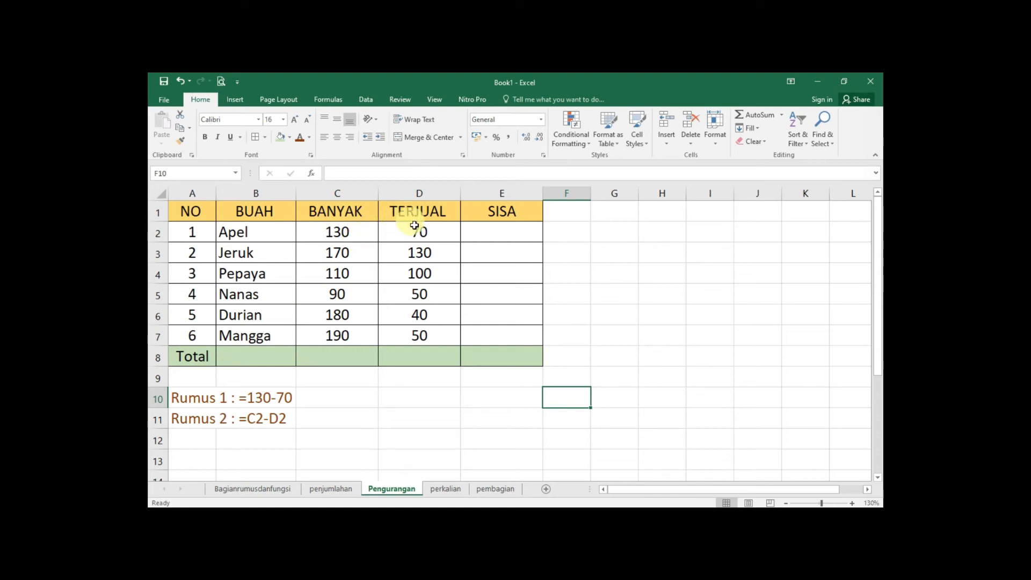
{"action": "left_click", "coordinate": [487, 236]}
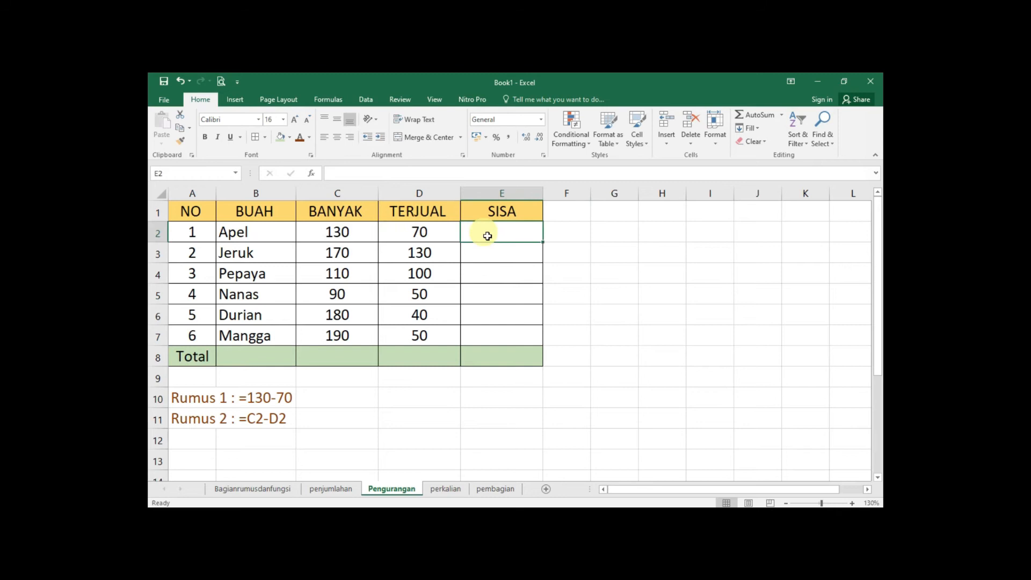
{"action": "type", "text": "?"}
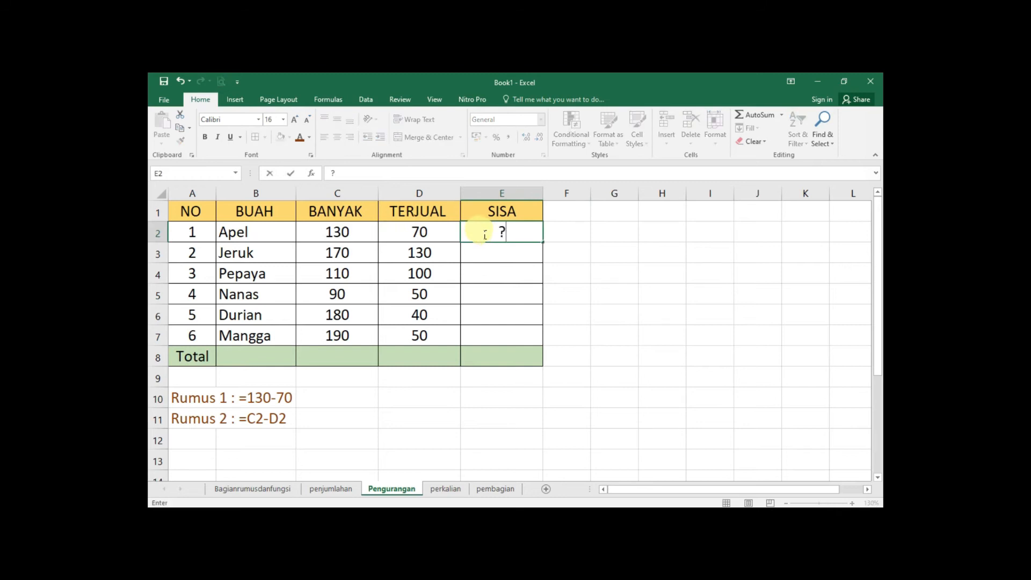
{"action": "key", "text": "Return"}
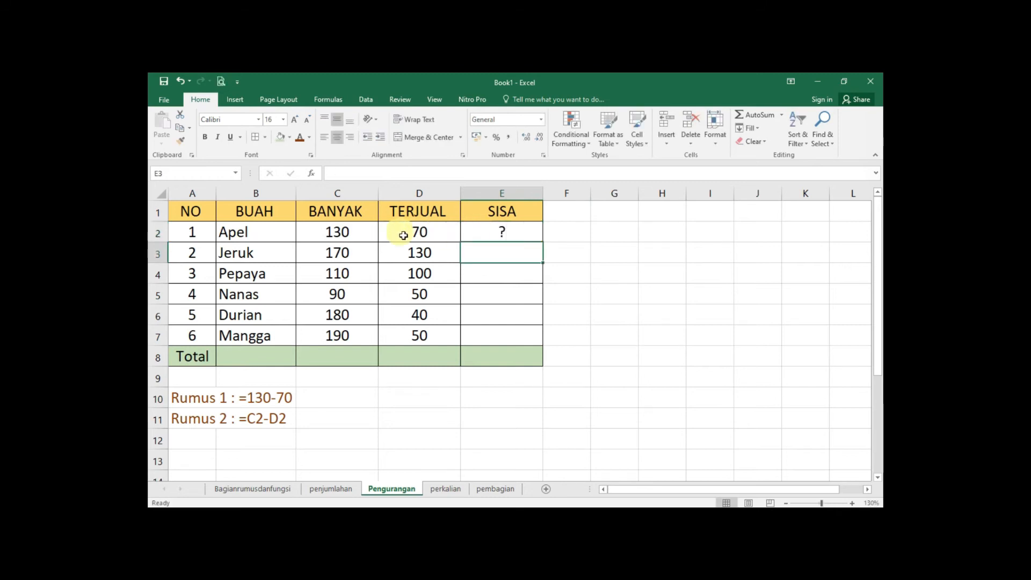
Calculate Apel's SISA in cell E2 with the direct-number formula =130-70.
{"action": "left_click", "coordinate": [355, 235]}
{"action": "left_click", "coordinate": [432, 236]}
{"action": "left_click", "coordinate": [494, 238]}
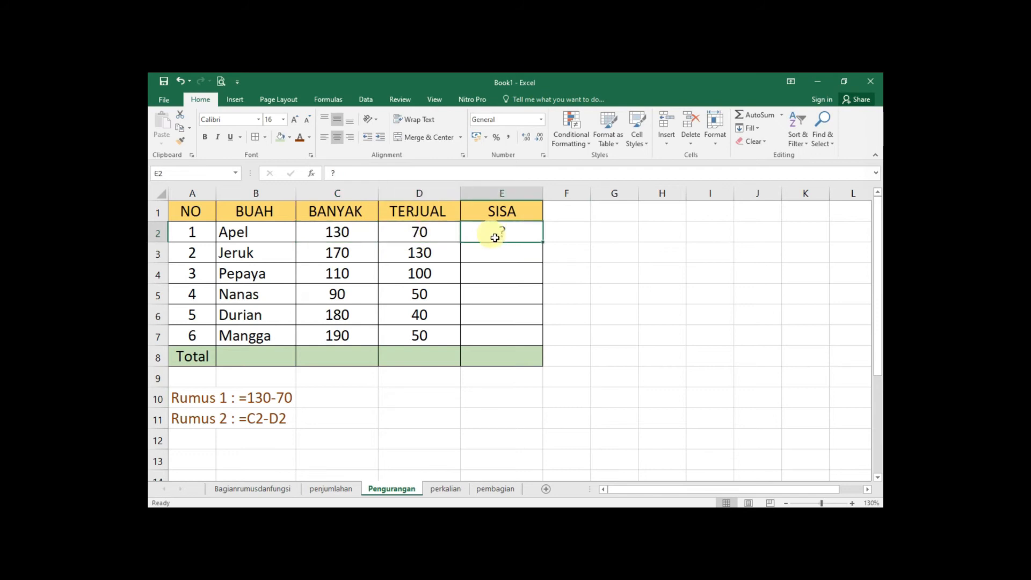
{"action": "type", "text": "=130"}
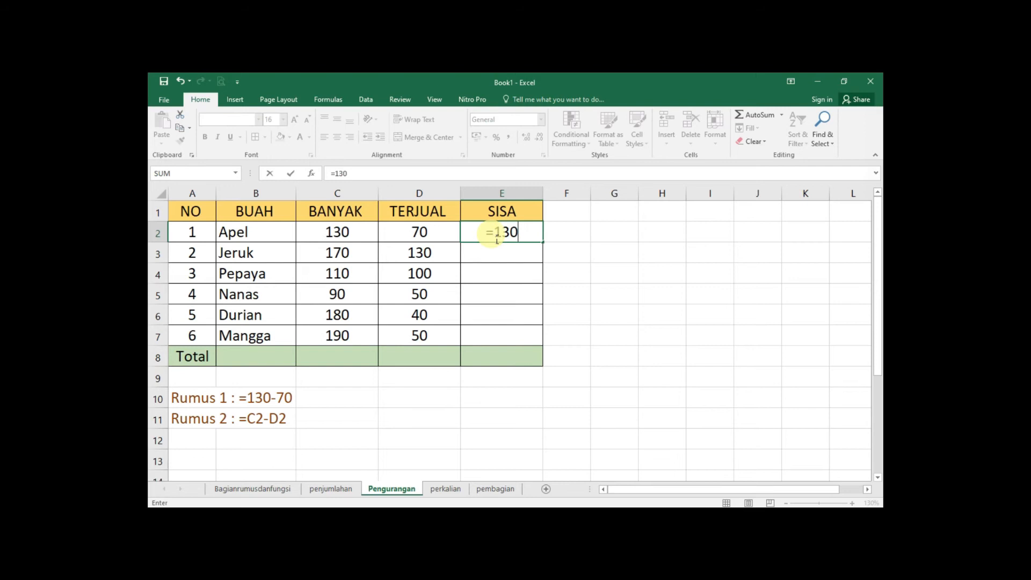
{"action": "type", "text": "-70"}
{"action": "key", "text": "Return"}
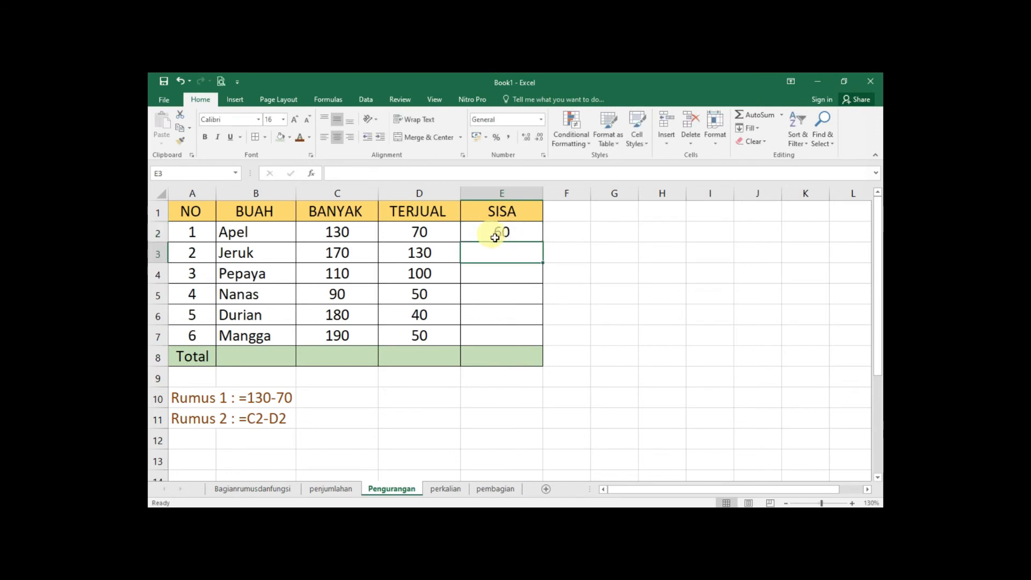
Recalculate Apel's SISA in cell E2 with the cell-reference formula =C2-D2.
{"action": "left_click", "coordinate": [495, 237]}
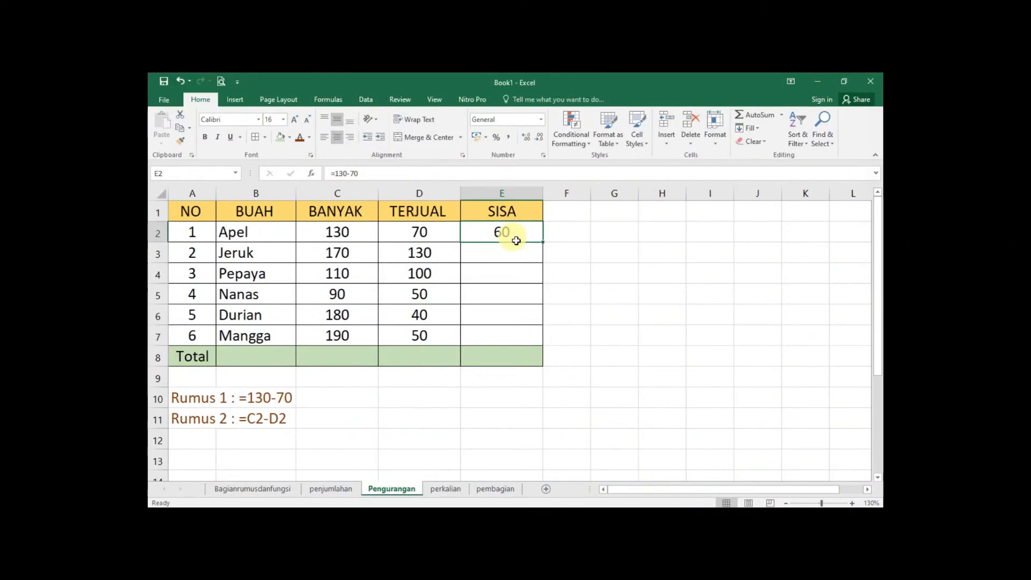
{"action": "type", "text": "="}
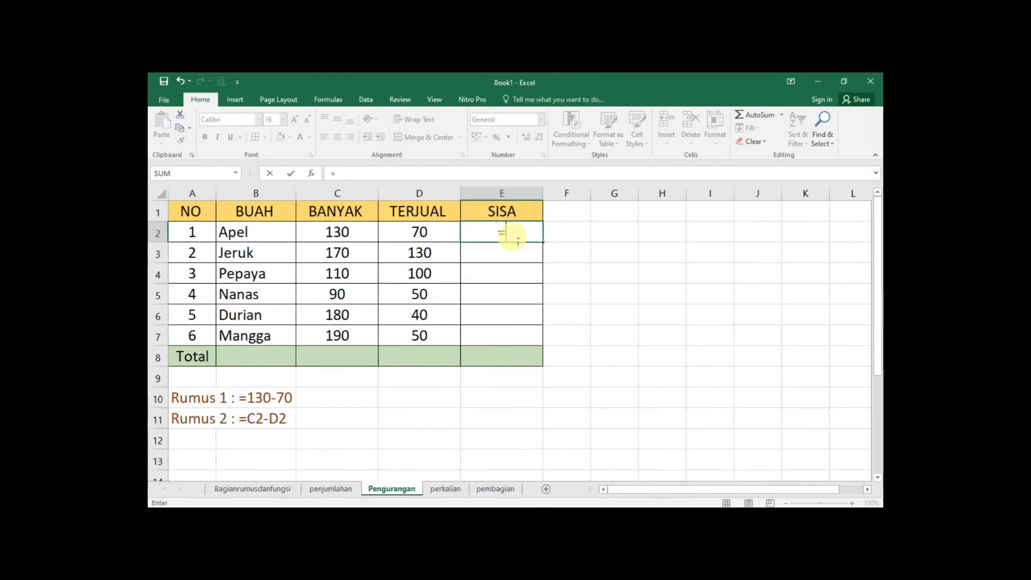
{"action": "type", "text": "C"}
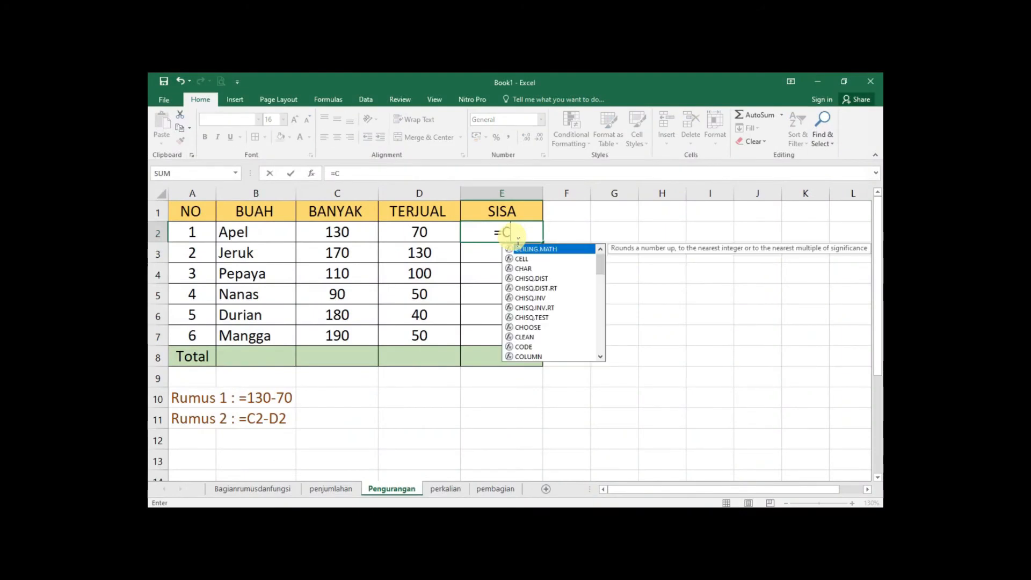
{"action": "type", "text": "2"}
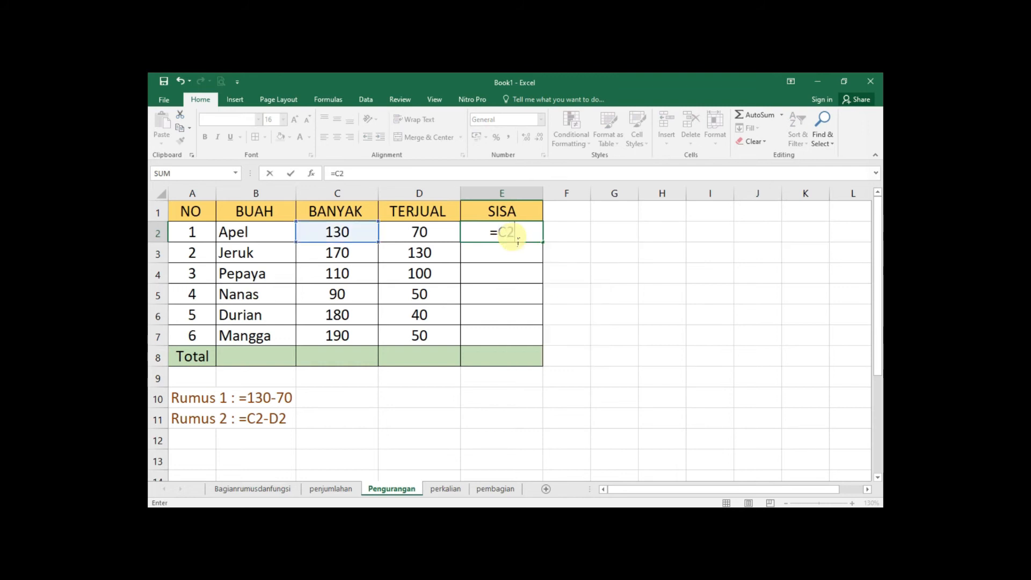
{"action": "type", "text": "-"}
{"action": "type", "text": "D2"}
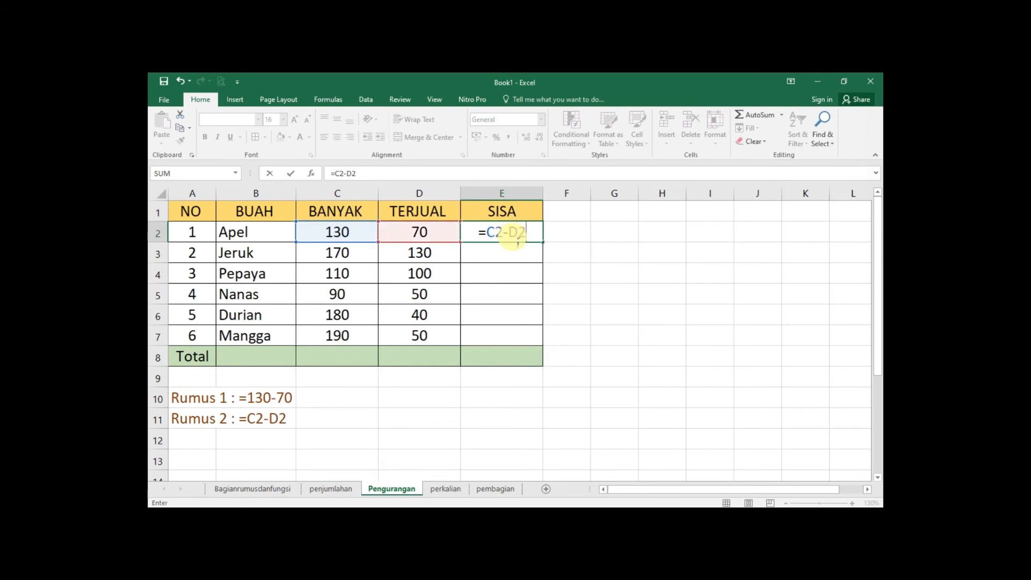
{"action": "key", "text": "Return"}
Copy the subtraction formula from E2 down the SISA column through Mangga's row, cell E7.
{"action": "left_click", "coordinate": [516, 241]}
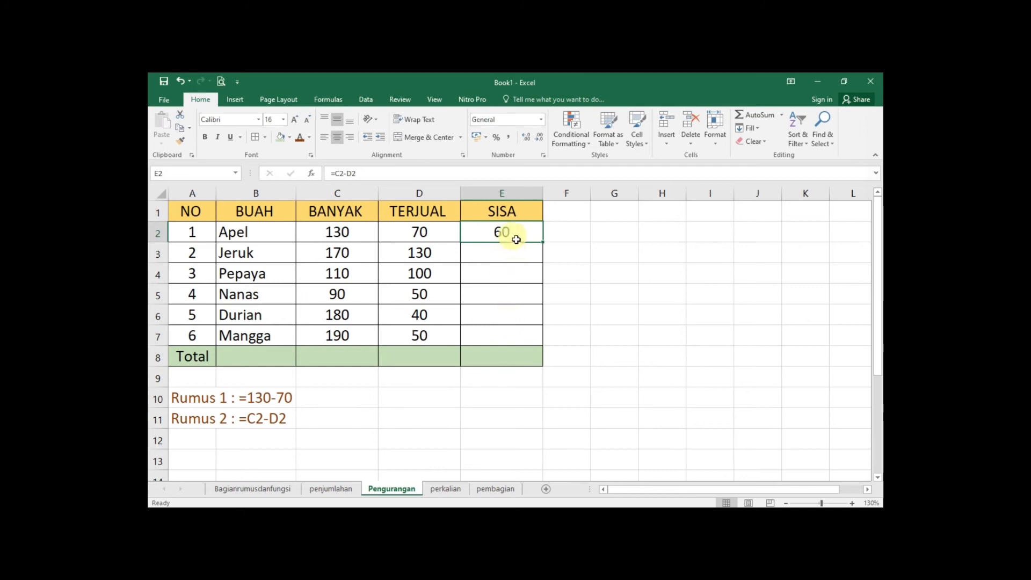
{"action": "left_click_drag", "start_coordinate": [547, 245], "coordinate": [542, 292]}
{"action": "left_click", "coordinate": [529, 231]}
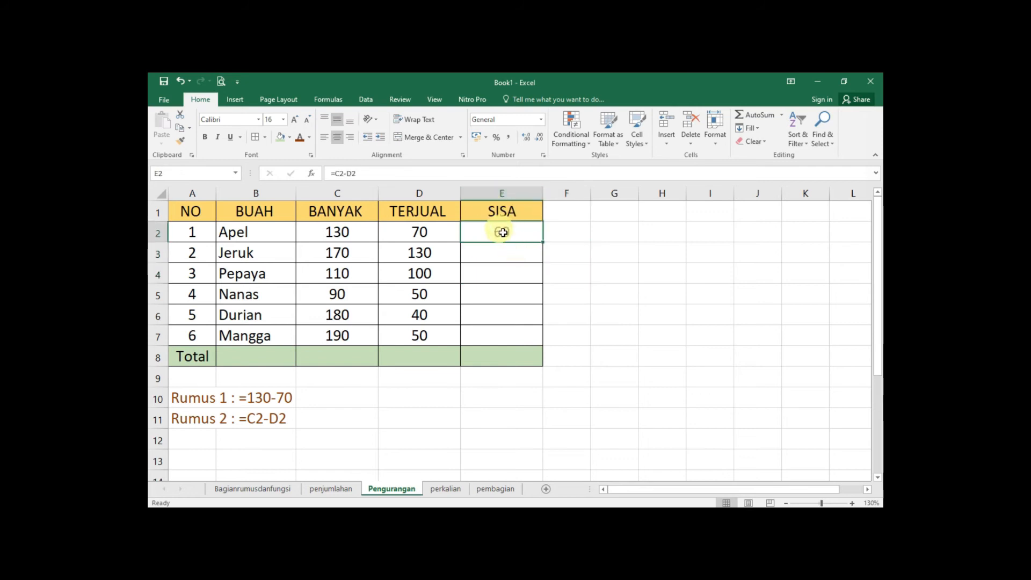
{"action": "left_click_drag", "start_coordinate": [546, 245], "coordinate": [546, 246]}
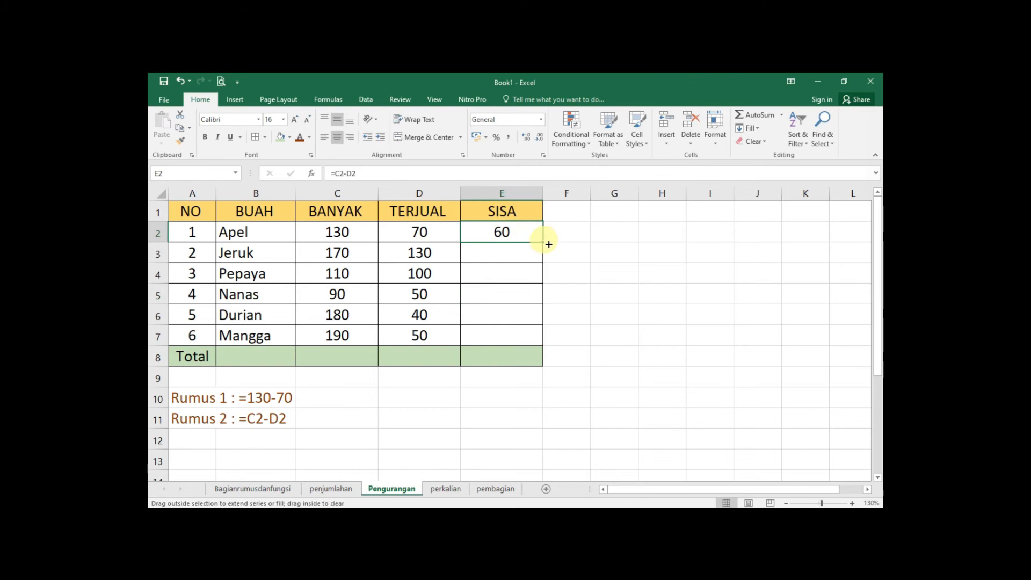
{"action": "left_click_drag", "start_coordinate": [547, 247], "coordinate": [535, 341]}
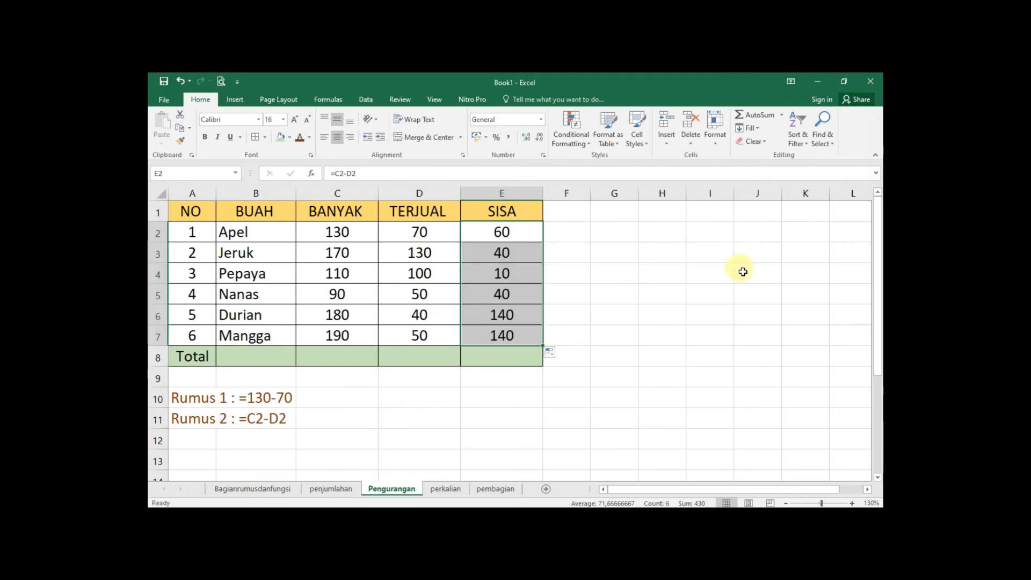
{"action": "left_click", "coordinate": [616, 285]}
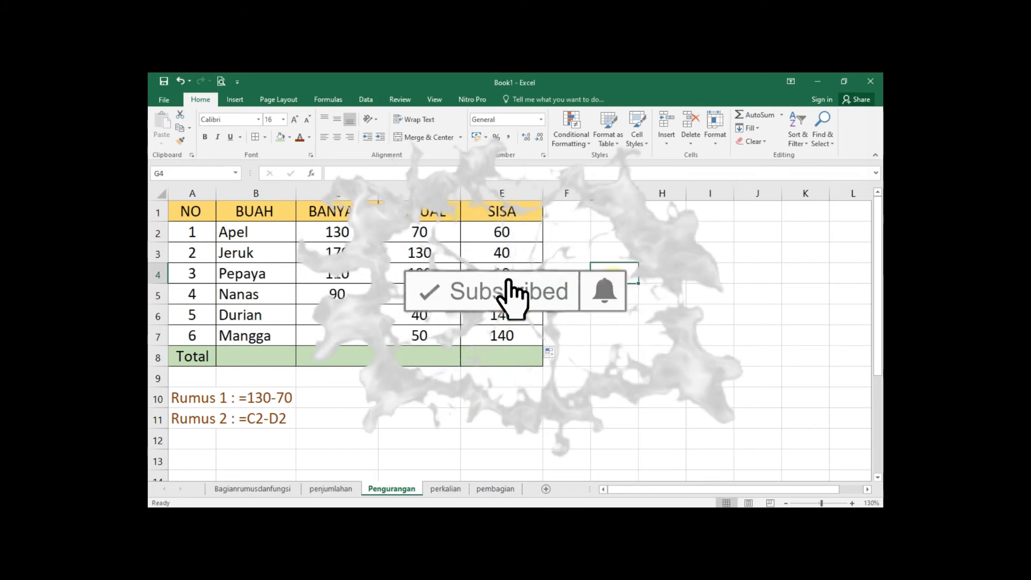
{"action": "left_click", "coordinate": [517, 351]}
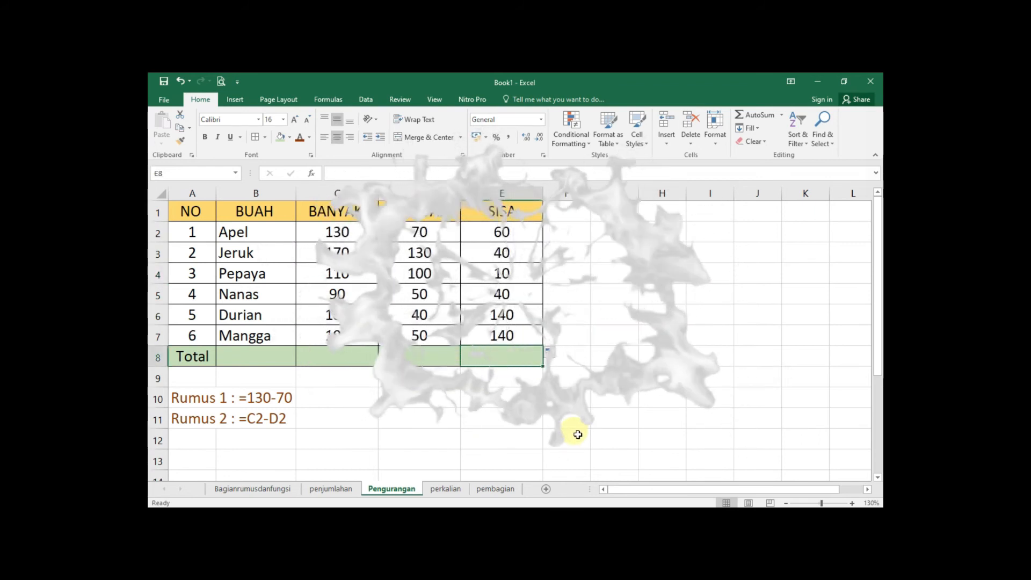
Switch to the perkalian sheet and review Apel's BANYAK and HARGA cells and the TOTAL heading.
{"action": "left_click", "coordinate": [461, 491]}
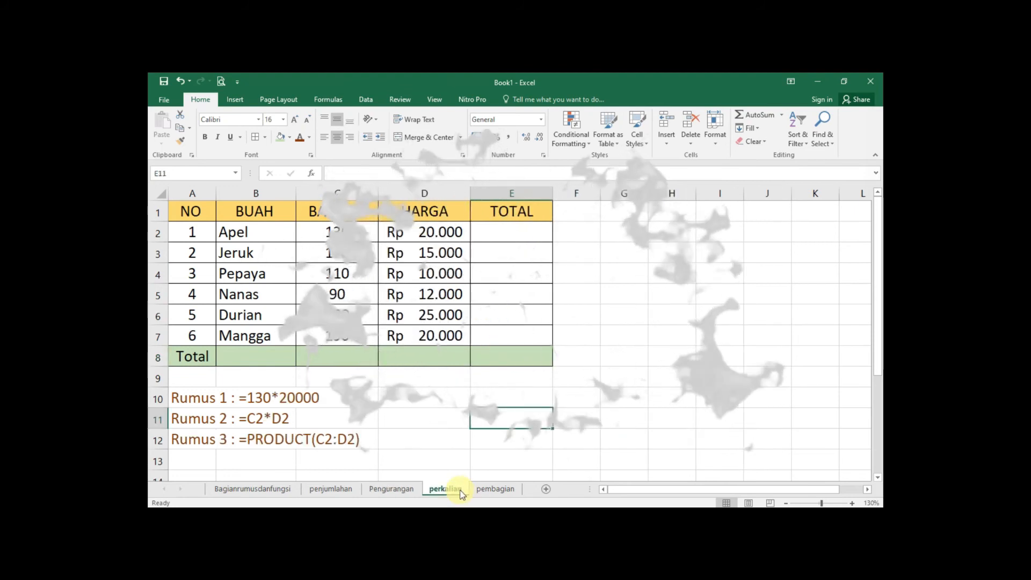
{"action": "left_click", "coordinate": [628, 395]}
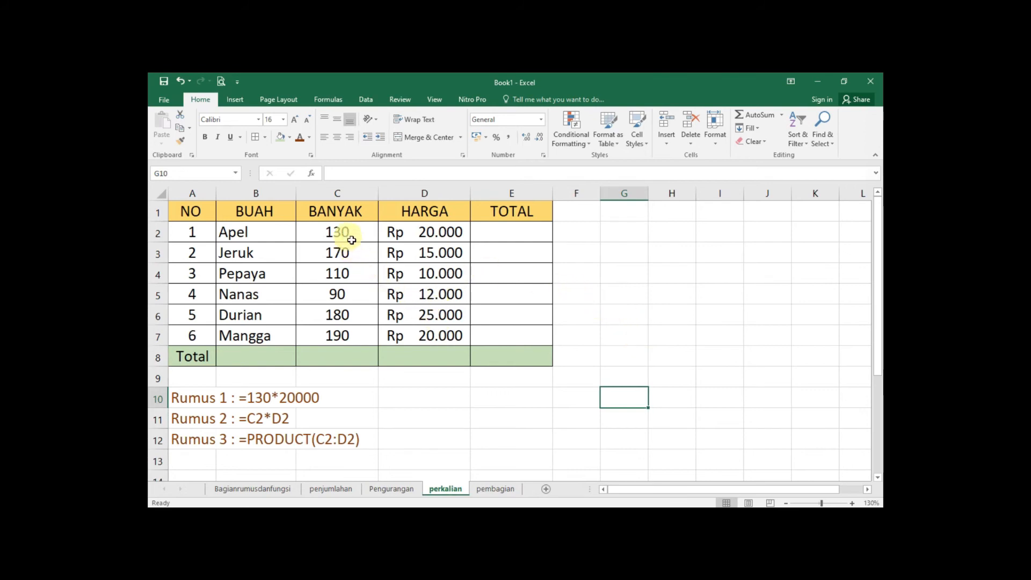
{"action": "left_click", "coordinate": [351, 240]}
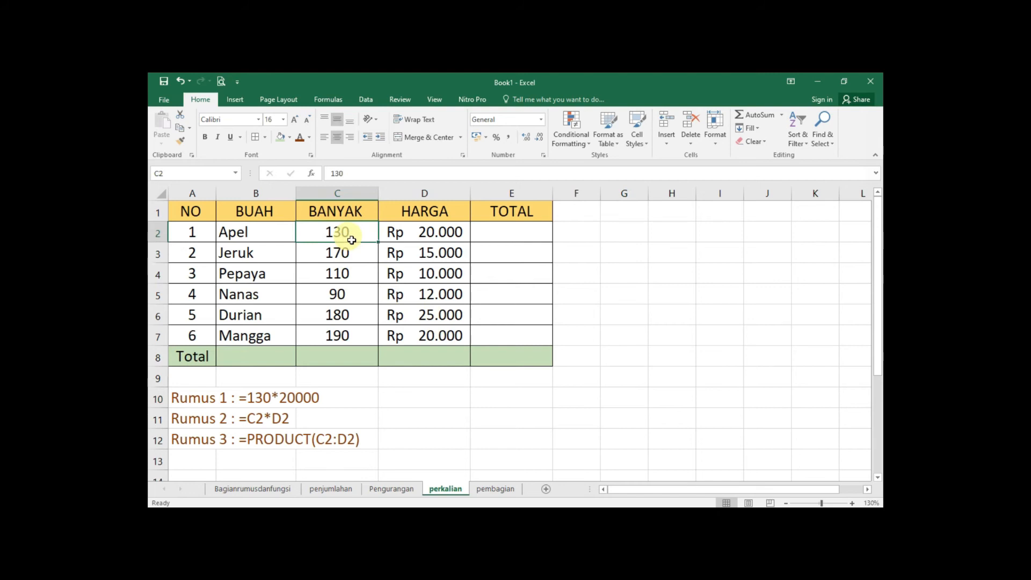
{"action": "left_click", "coordinate": [432, 236]}
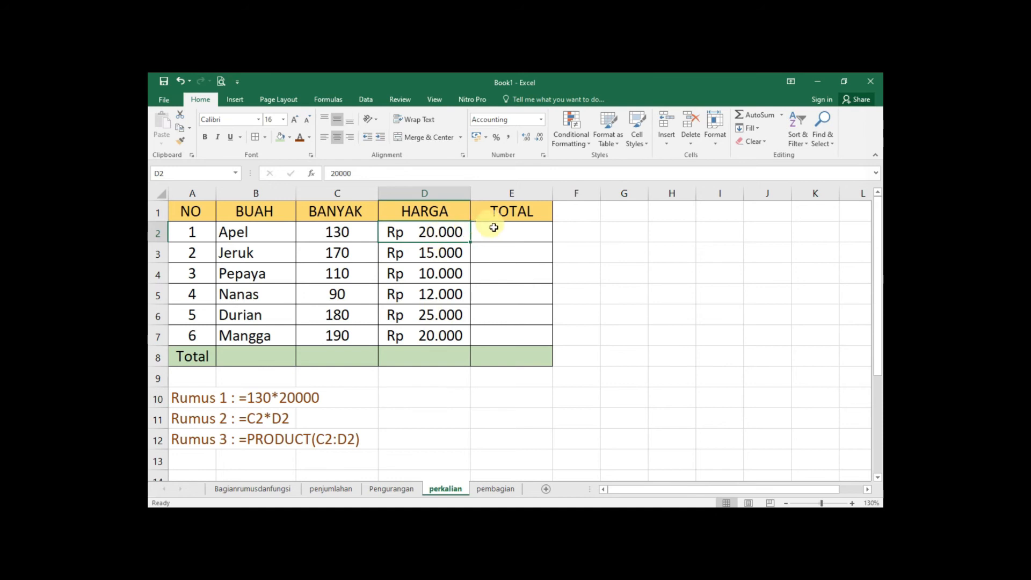
{"action": "left_click", "coordinate": [510, 218]}
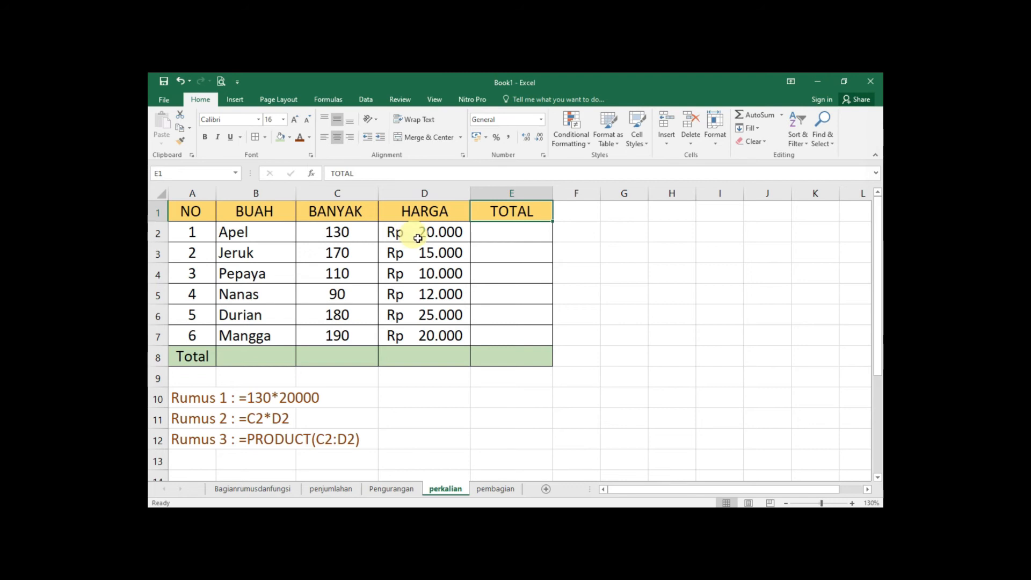
Calculate Apel's TOTAL in cell E2 with the direct-number formula =130*20000.
{"action": "left_click", "coordinate": [492, 239]}
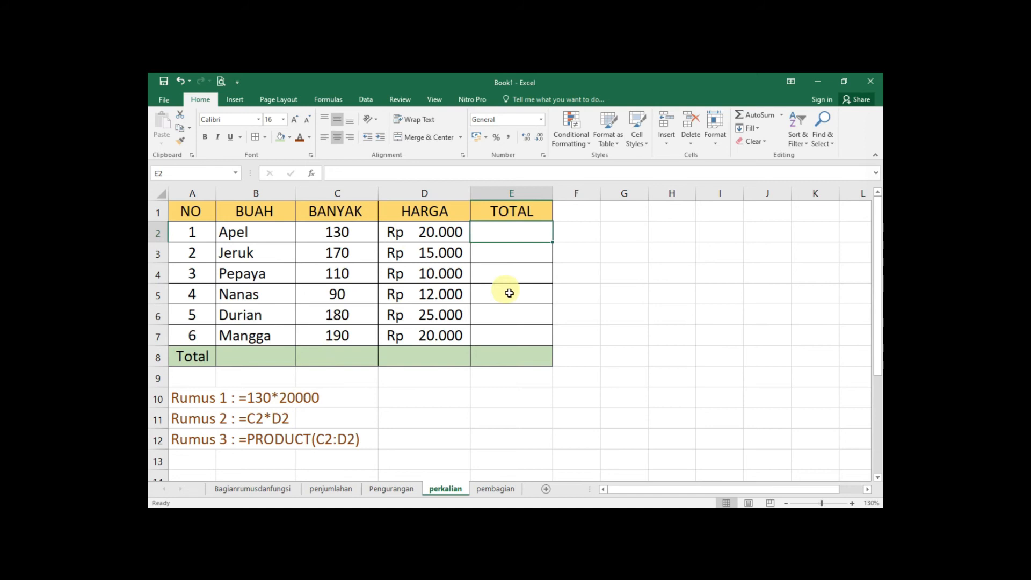
{"action": "type", "text": "=130"}
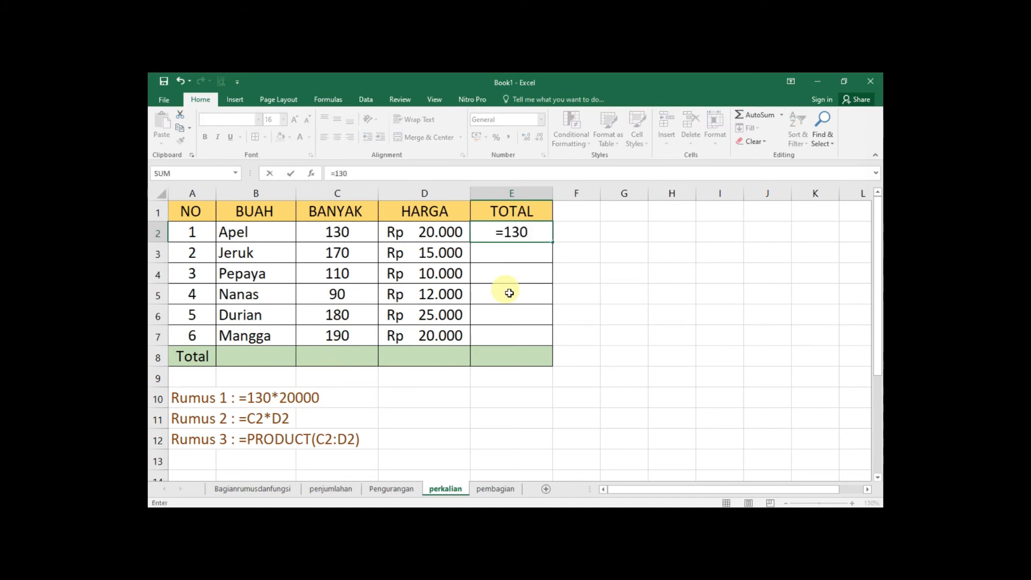
{"action": "type", "text": "*"}
{"action": "type", "text": "20000"}
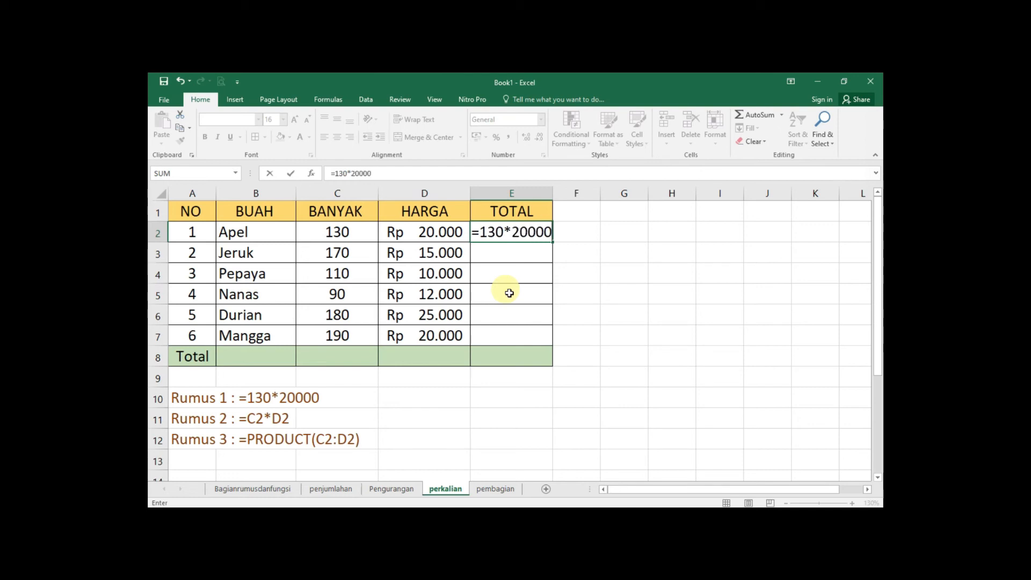
{"action": "key", "text": "Return"}
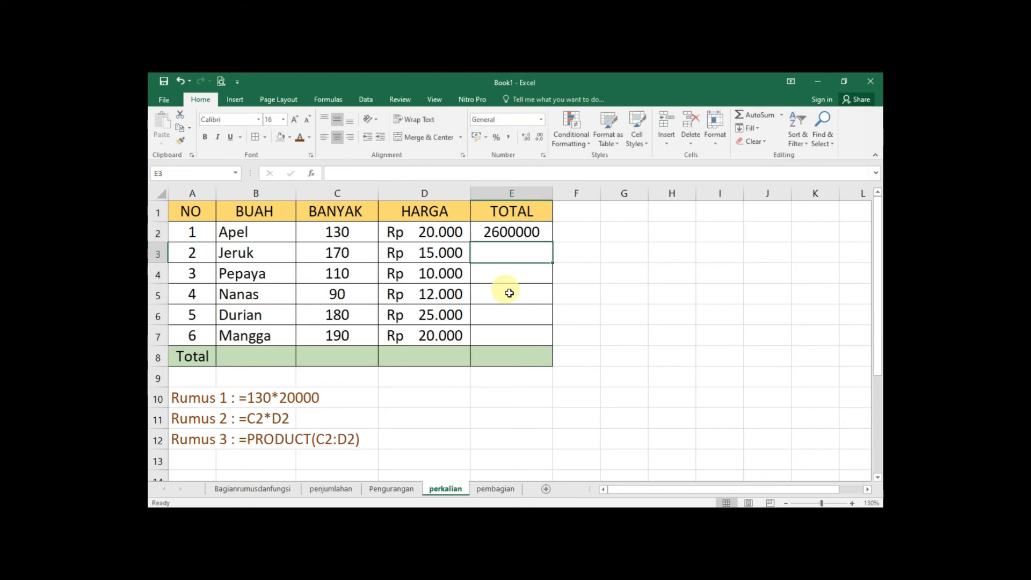
Replace Apel's TOTAL formula in E2 with =C2*D2 and widen column E to fit the currency amount.
{"action": "left_click", "coordinate": [524, 236]}
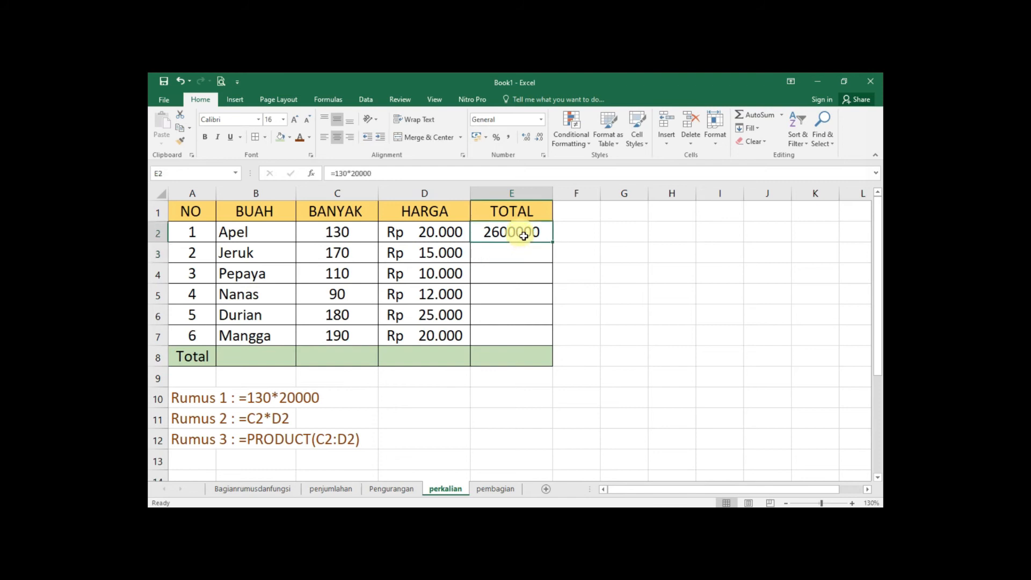
{"action": "type", "text": "="}
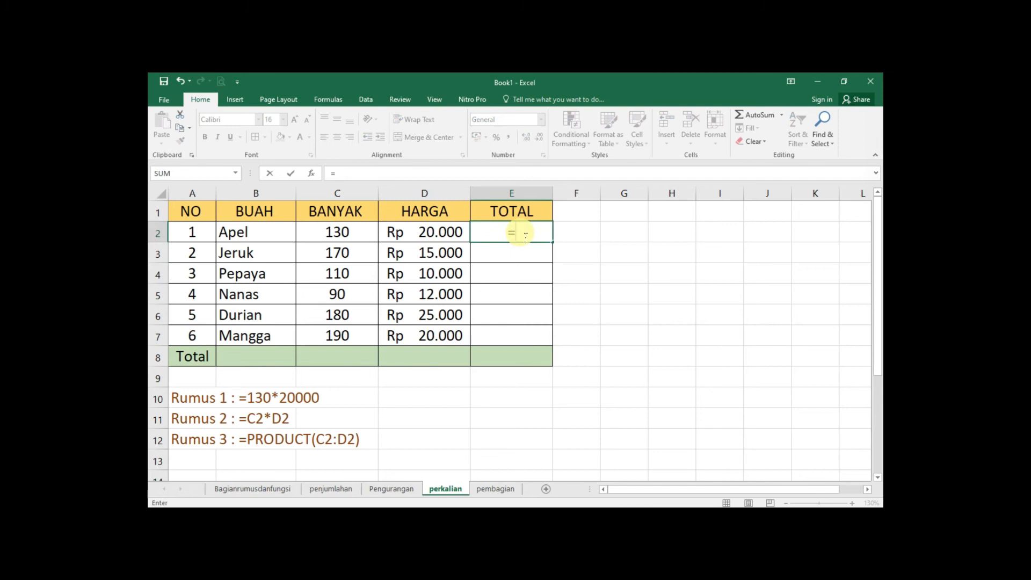
{"action": "type", "text": "C2"}
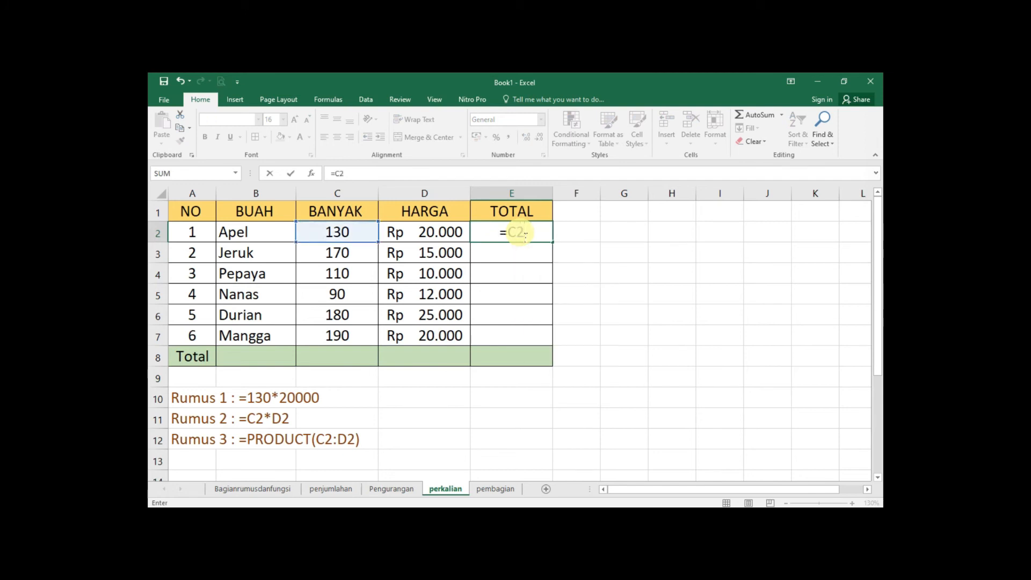
{"action": "type", "text": "*D2"}
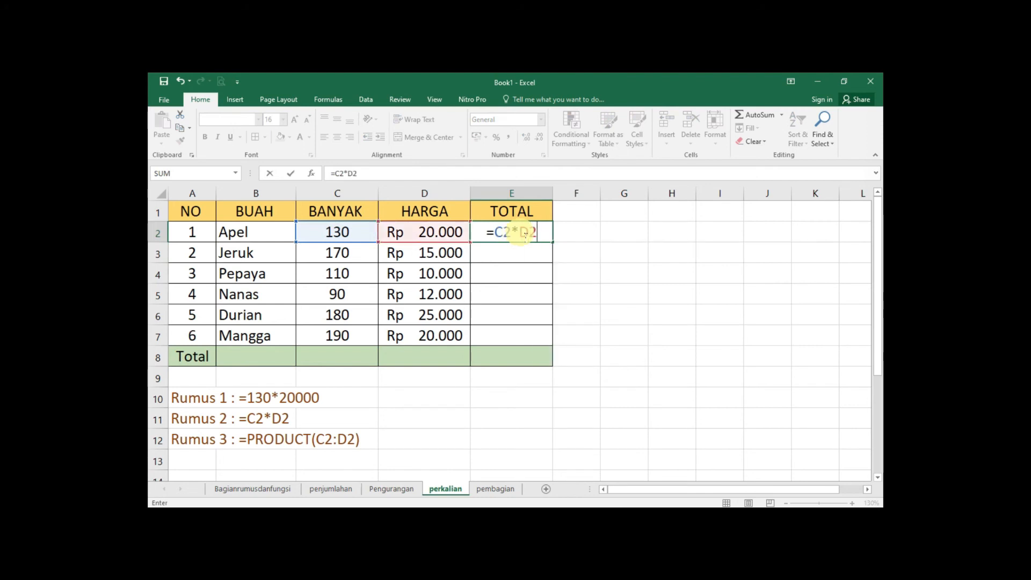
{"action": "key", "text": "Return"}
{"action": "left_click_drag", "start_coordinate": [555, 199], "coordinate": [589, 201]}
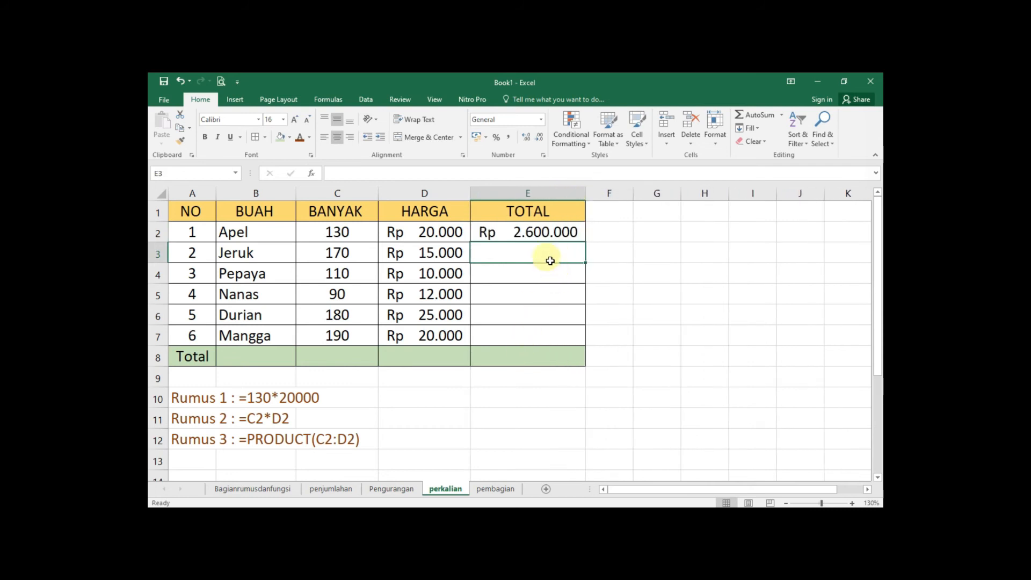
Recalculate Apel's TOTAL in E2 with =PRODUCT(C2:D2) and copy the formula down through Mangga's row, cell E7.
{"action": "left_click", "coordinate": [543, 235]}
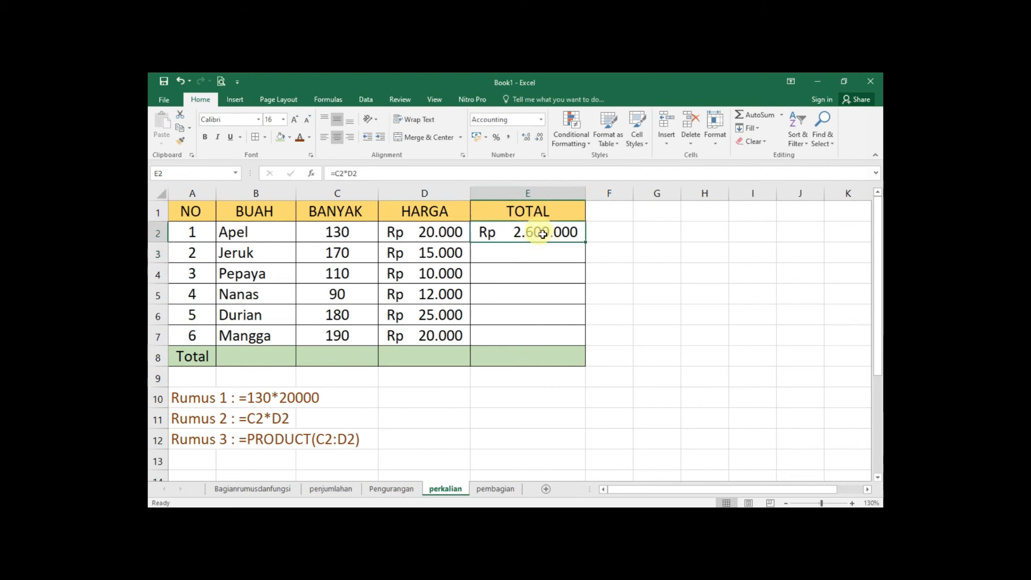
{"action": "type", "text": "="}
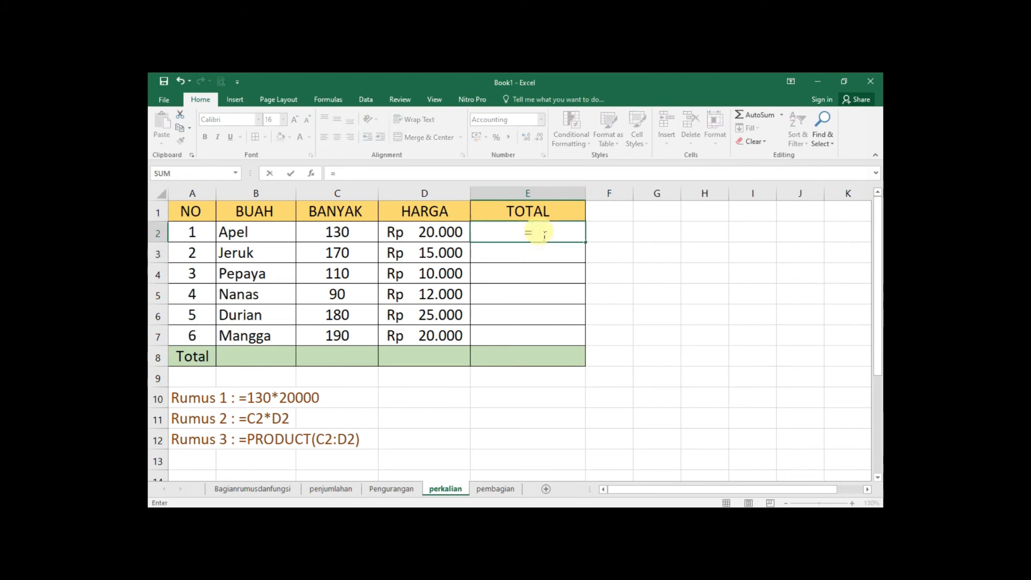
{"action": "type", "text": "PRODUCT"}
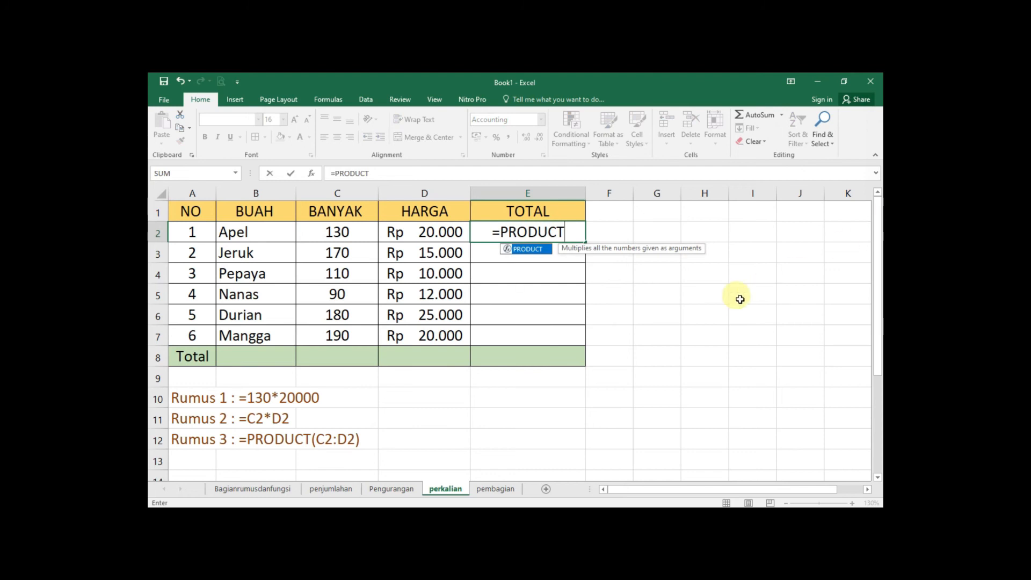
{"action": "type", "text": "("}
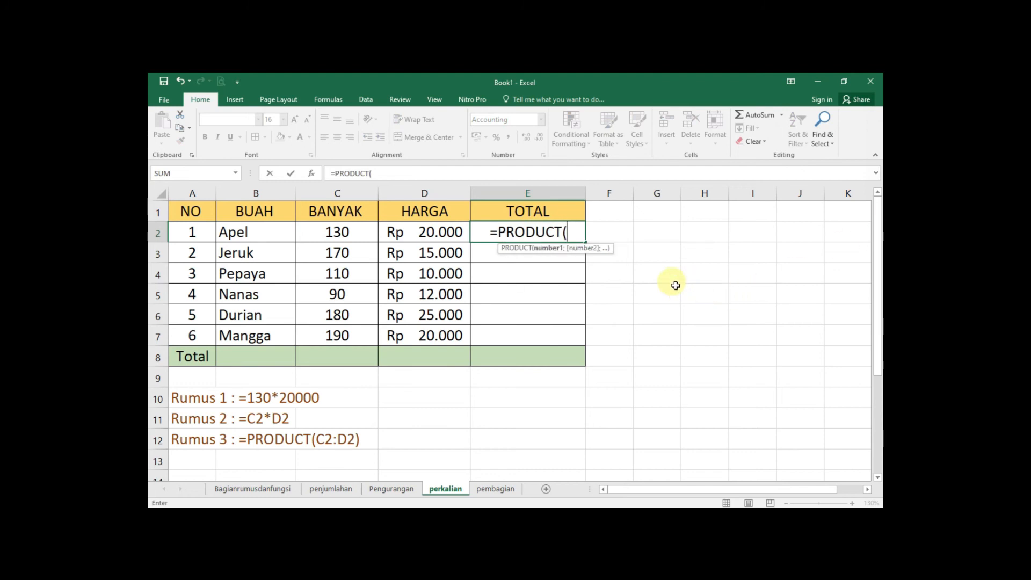
{"action": "type", "text": "C2"}
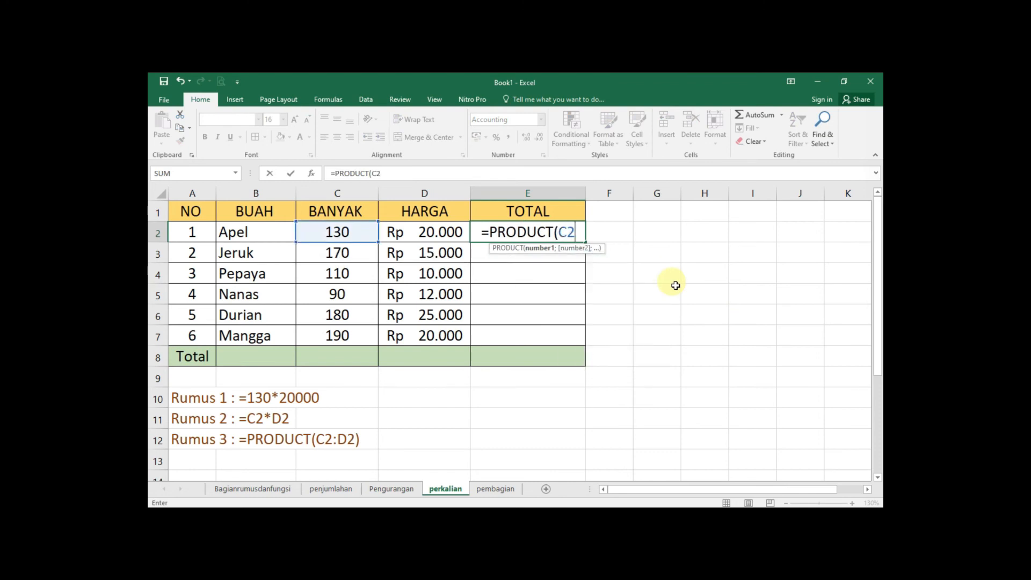
{"action": "type", "text": ":"}
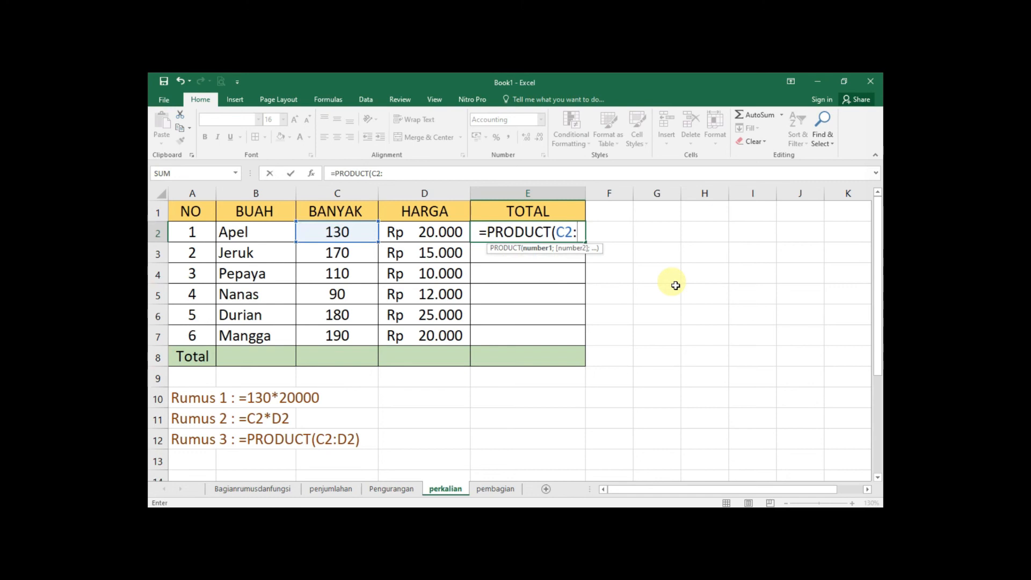
{"action": "type", "text": "D"}
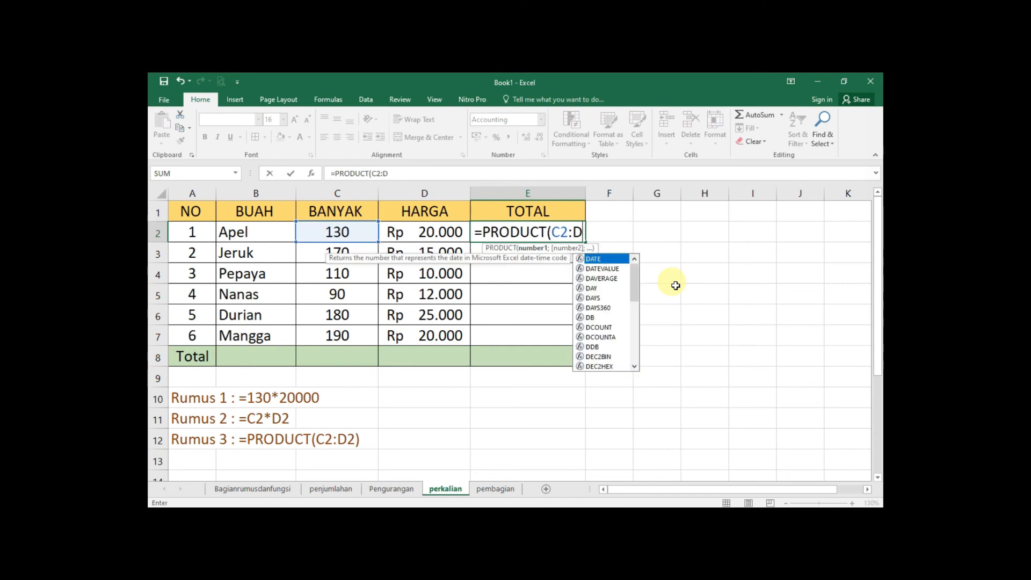
{"action": "type", "text": "2)"}
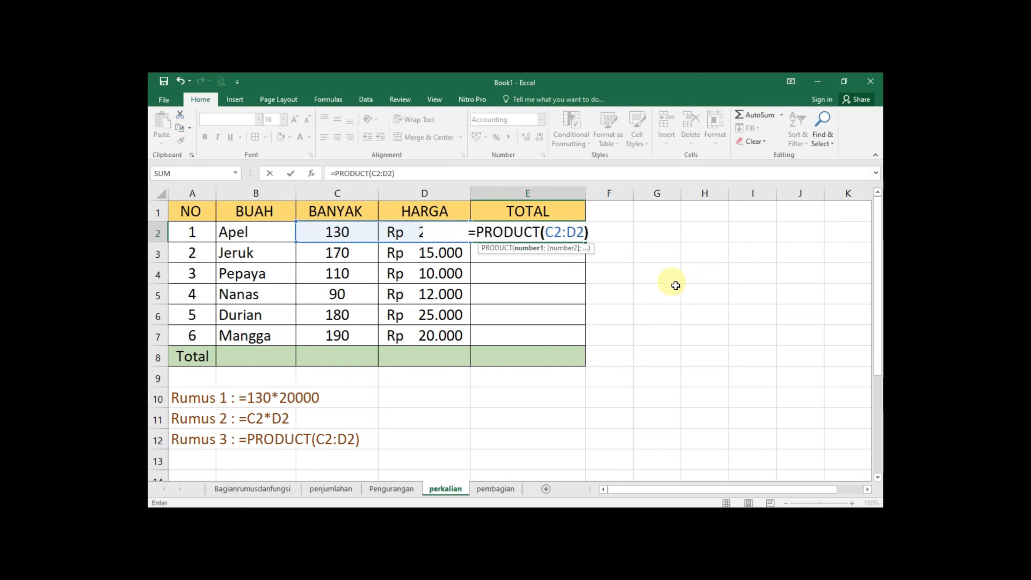
{"action": "key", "text": "Return"}
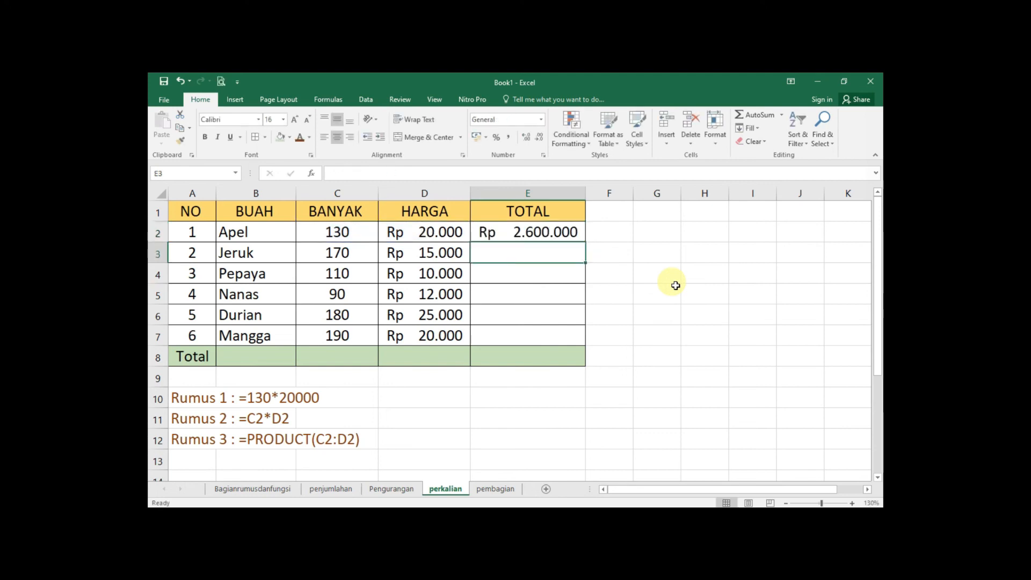
{"action": "left_click", "coordinate": [579, 237]}
{"action": "left_click_drag", "start_coordinate": [590, 248], "coordinate": [582, 342]}
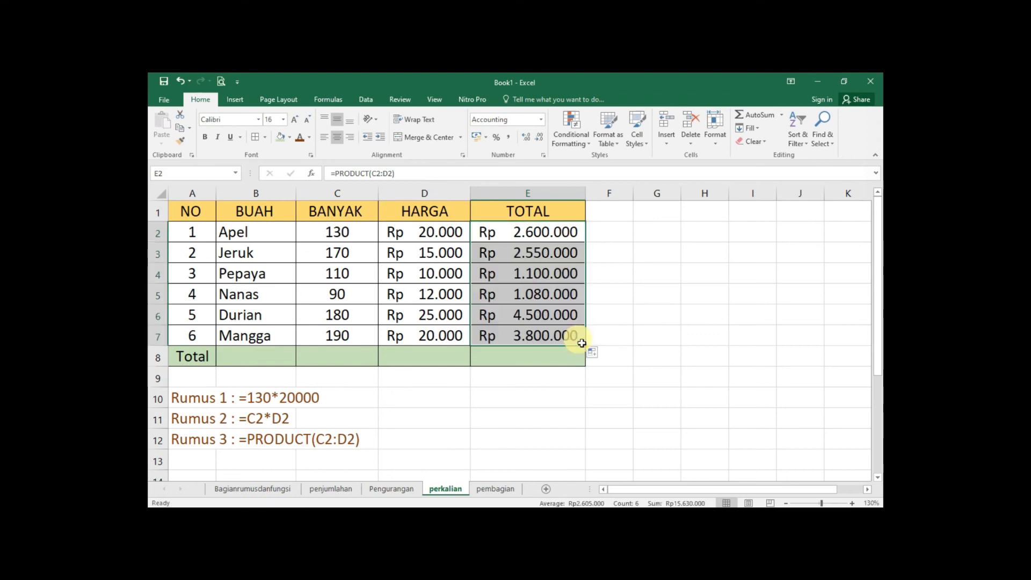
Switch to the pembagian sheet and calculate Apel's HARGA/BUAH in cell E2 with the direct-number formula =20000/130.
{"action": "left_click", "coordinate": [544, 305]}
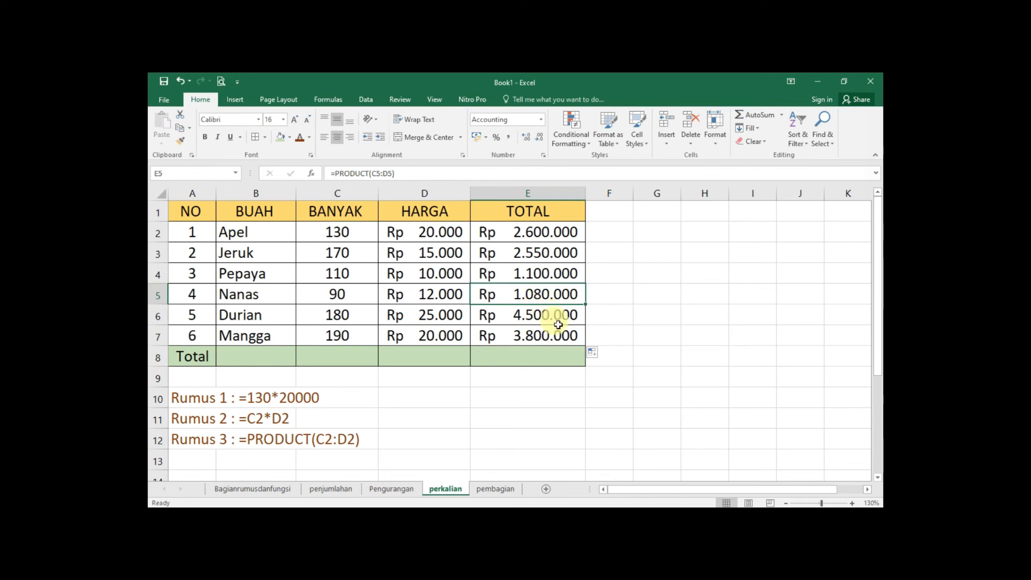
{"action": "left_click", "coordinate": [512, 490]}
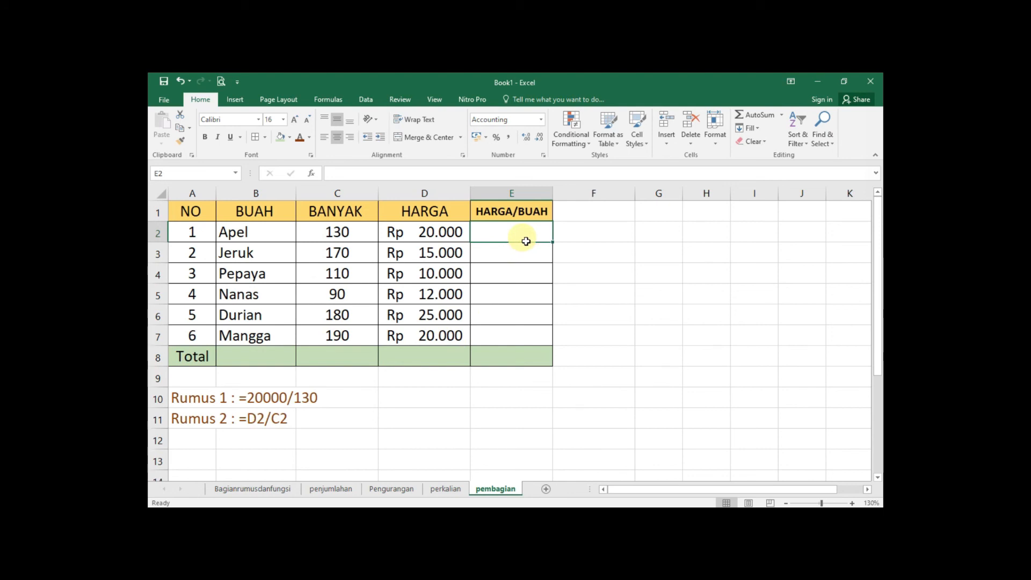
{"action": "type", "text": "="}
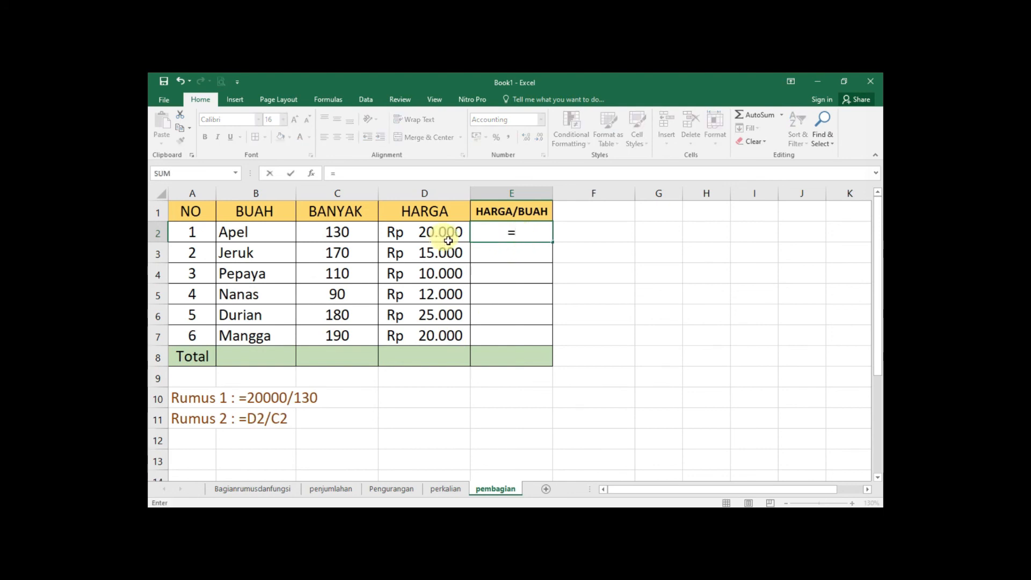
{"action": "type", "text": "2"}
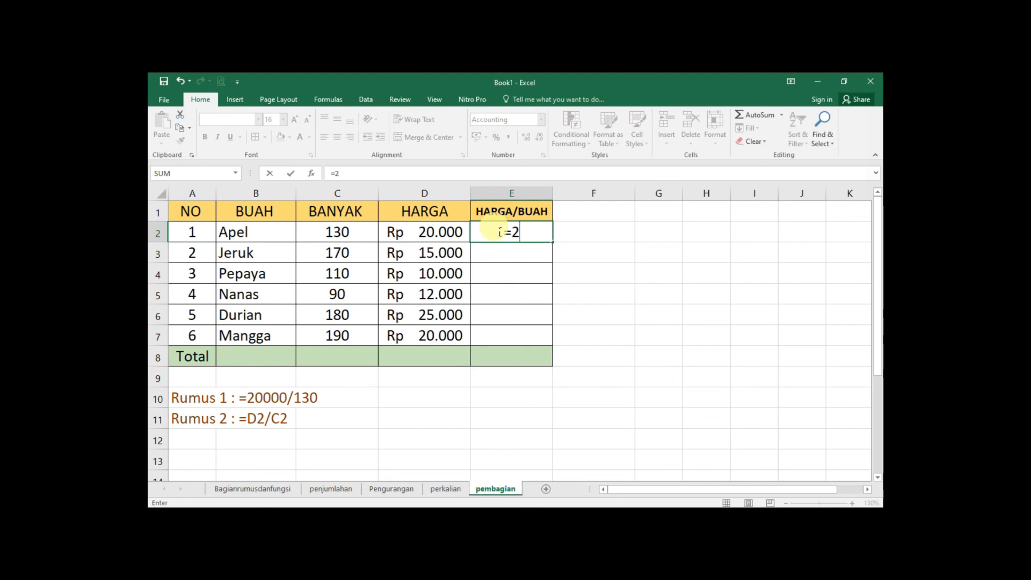
{"action": "type", "text": "0000/"}
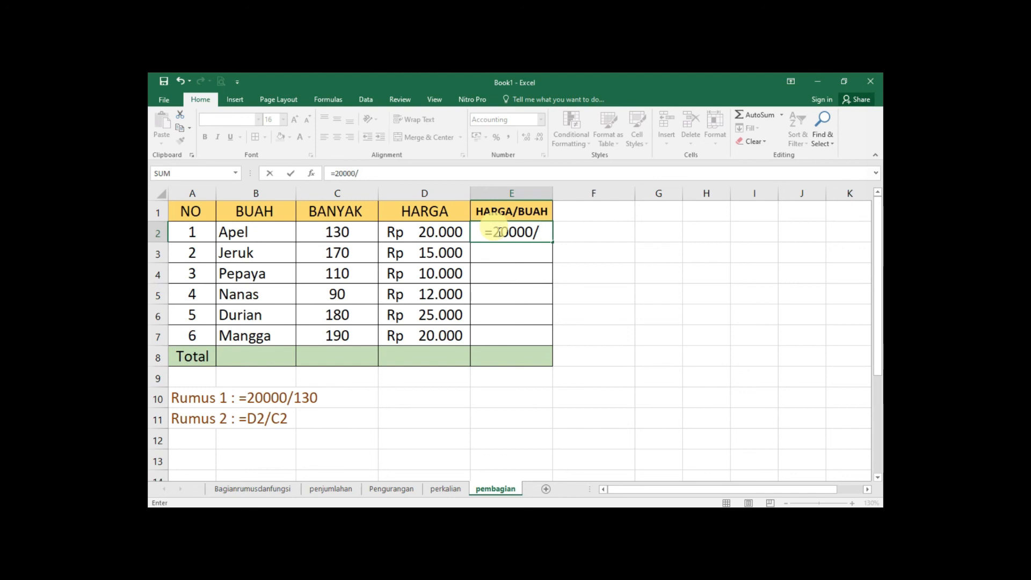
{"action": "type", "text": "130"}
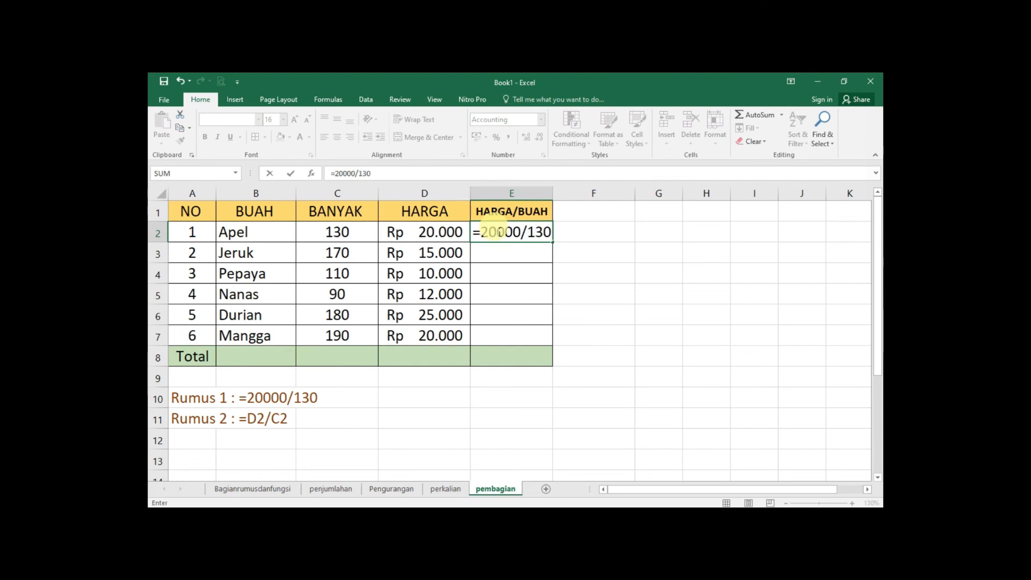
{"action": "key", "text": "Return"}
{"action": "left_click", "coordinate": [497, 231]}
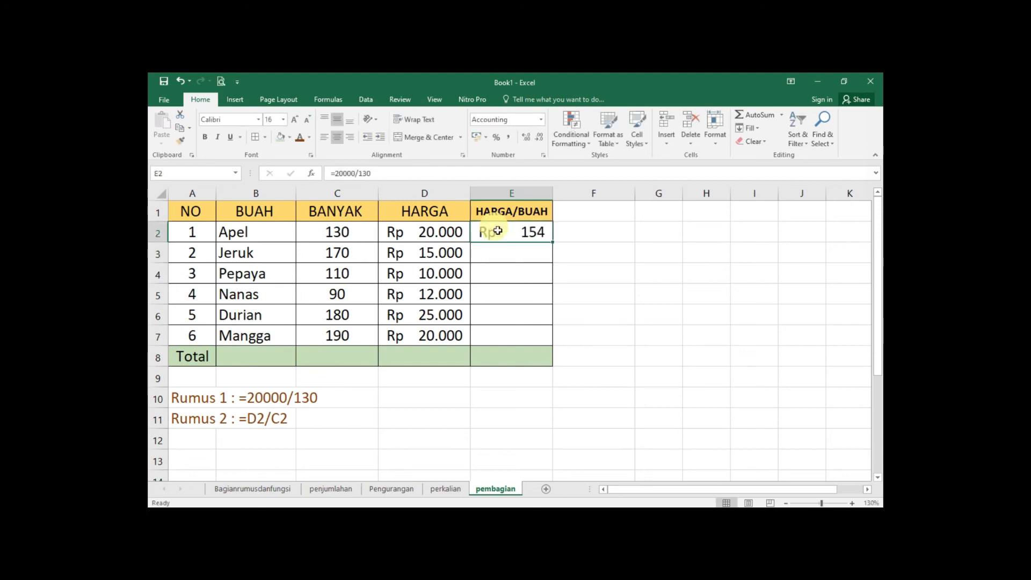
{"action": "double_click", "coordinate": [528, 236]}
{"action": "left_click", "coordinate": [524, 292]}
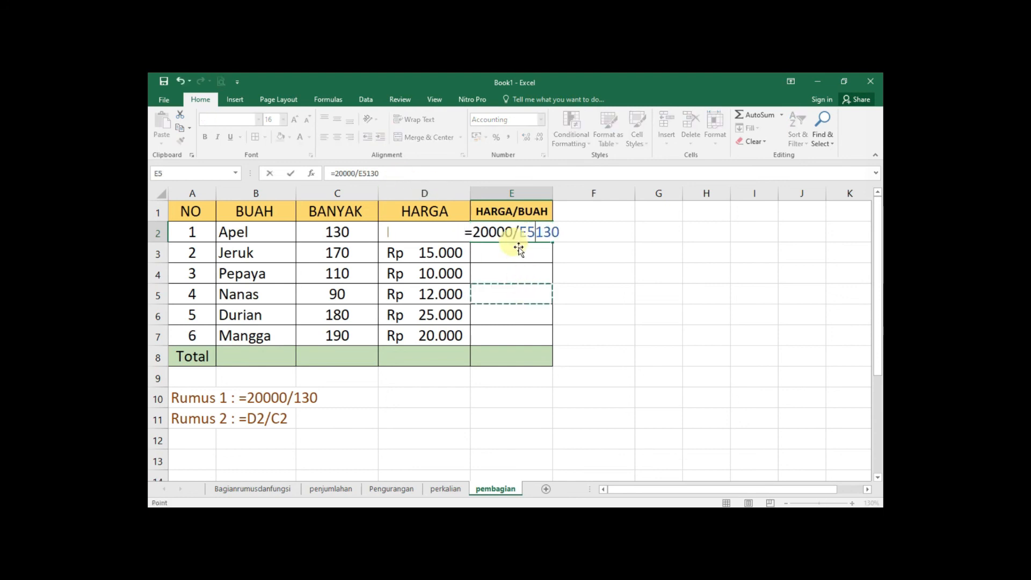
{"action": "key", "text": "Escape"}
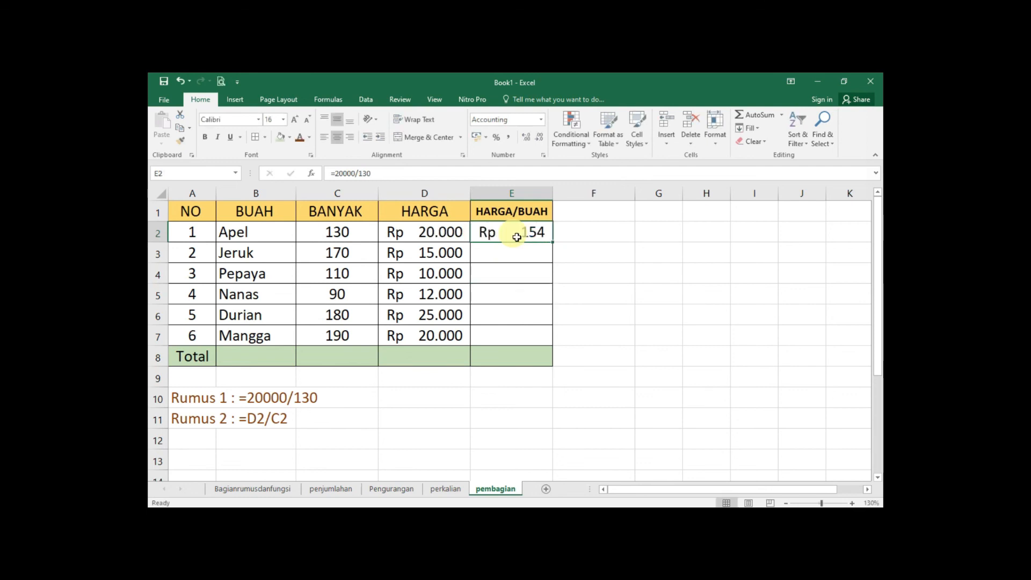
Replace Apel's HARGA/BUAH formula in E2 with =D2/C2 and copy it down through Mangga's row, cell E7.
{"action": "key", "text": "Delete"}
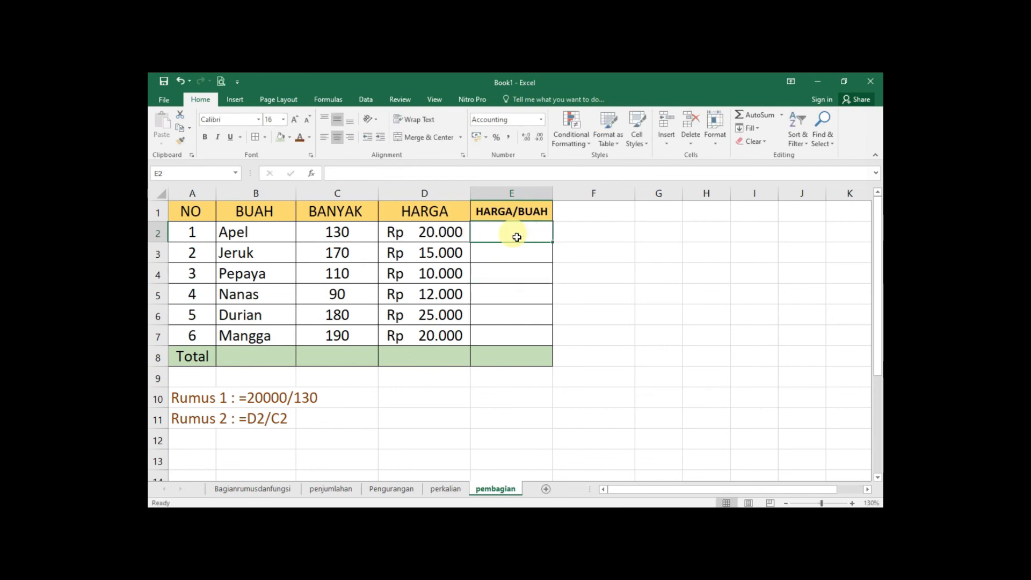
{"action": "type", "text": "="}
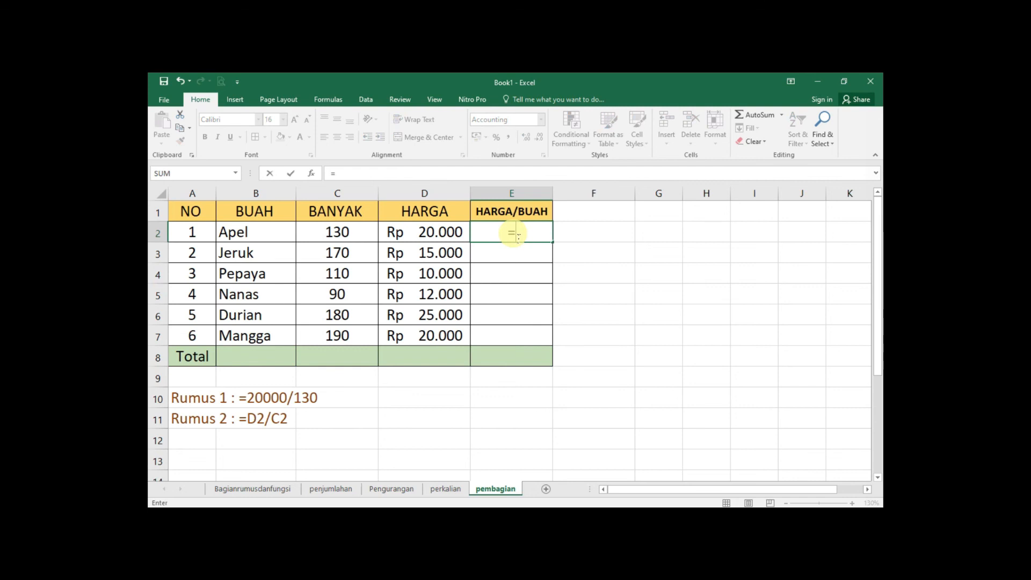
{"action": "type", "text": "D"}
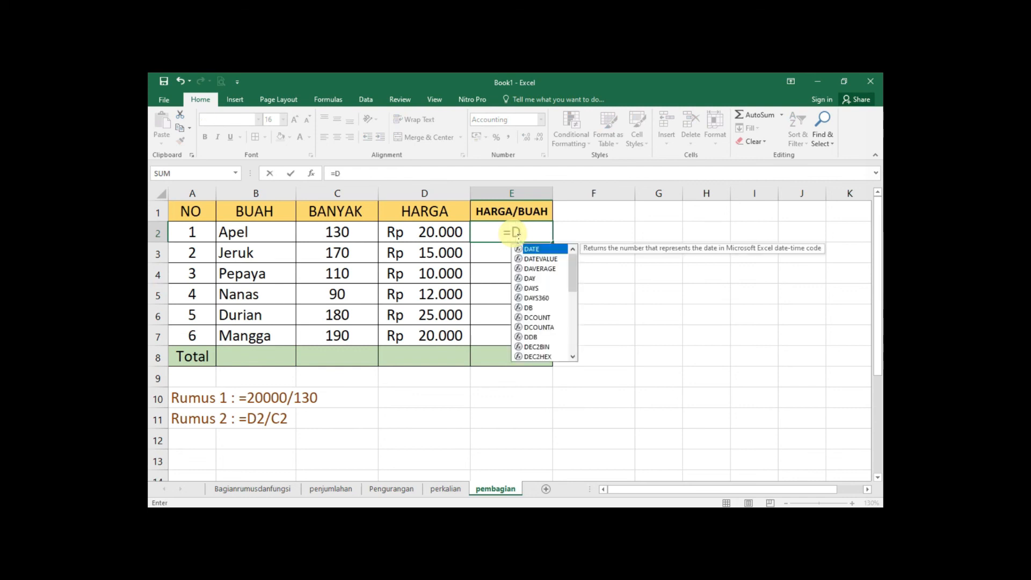
{"action": "type", "text": "2"}
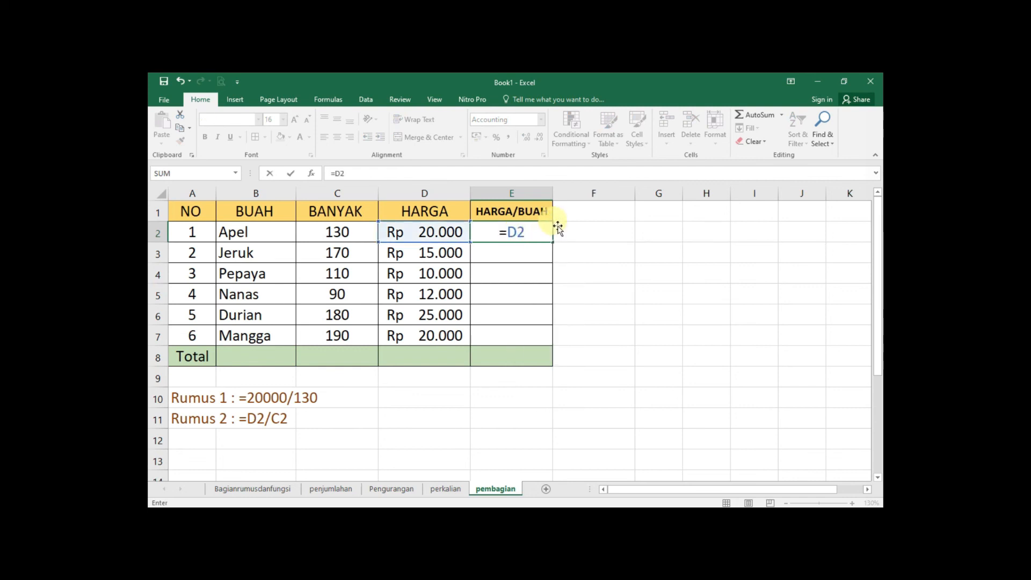
{"action": "type", "text": "/"}
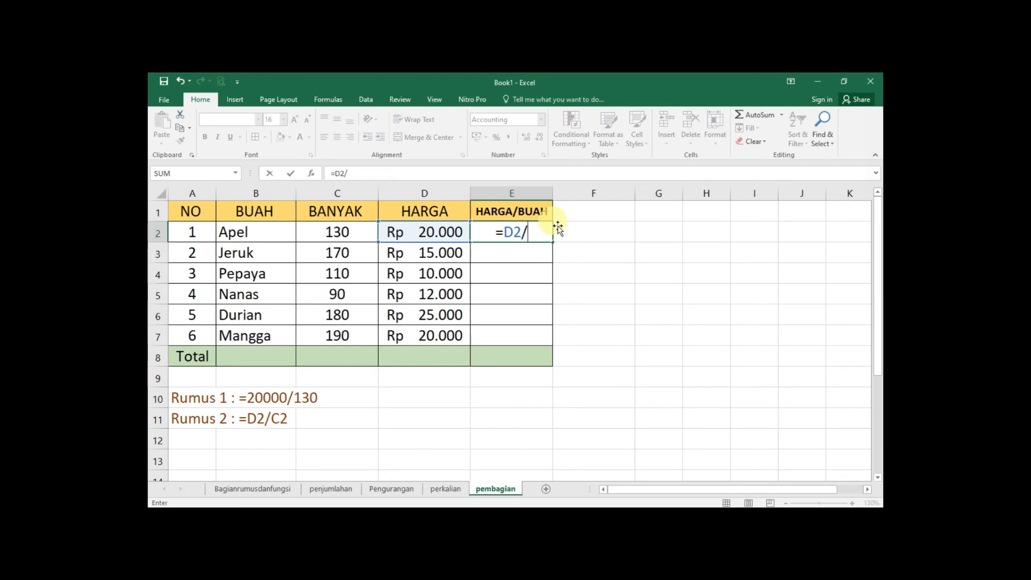
{"action": "type", "text": "C2"}
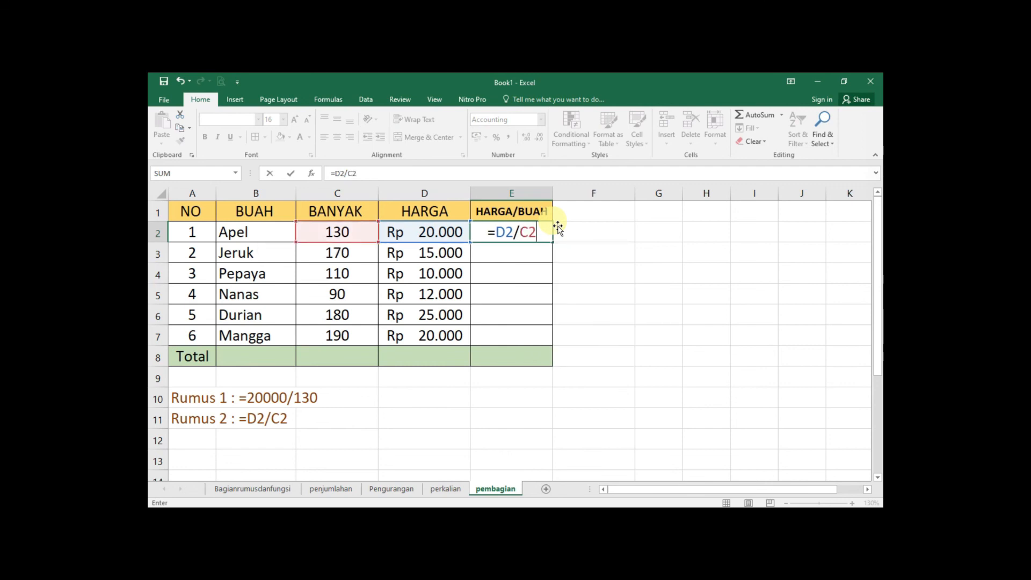
{"action": "key", "text": "Return"}
{"action": "left_click", "coordinate": [541, 232]}
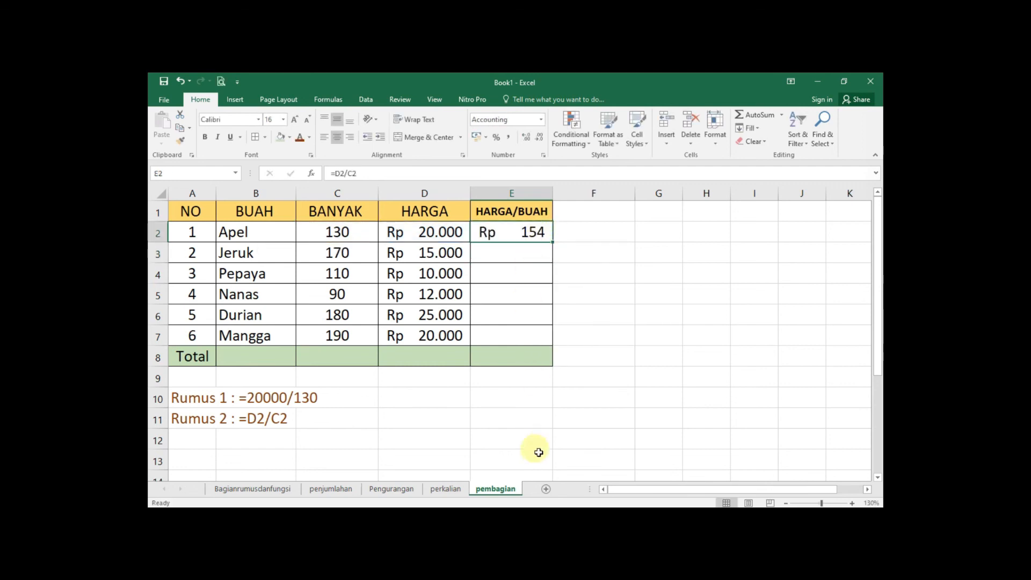
{"action": "left_click_drag", "start_coordinate": [553, 242], "coordinate": [548, 344]}
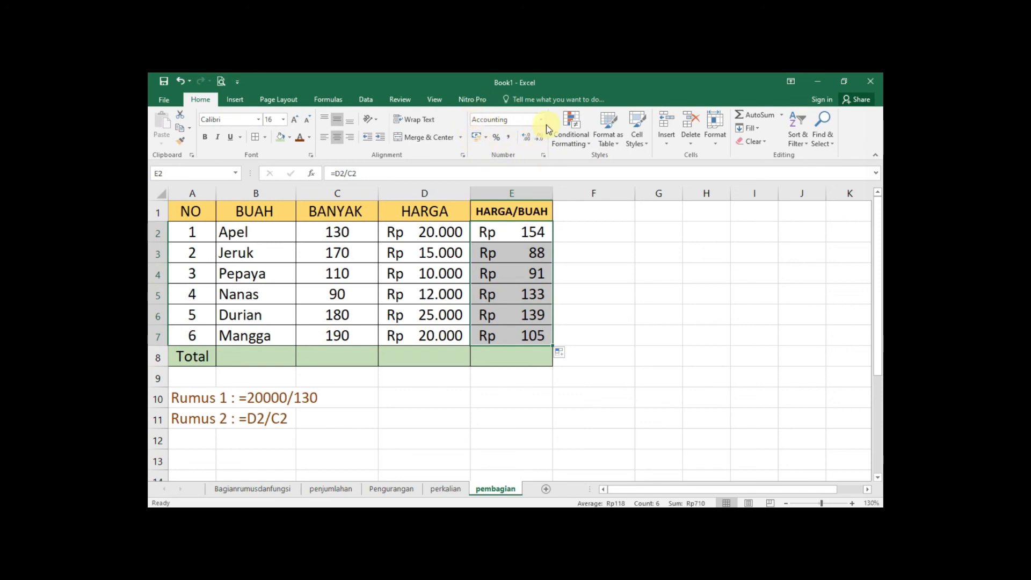
Try the English (United Kingdom) pound accounting format and the percentage format on the HARGA/BUAH cells E2:E7.
{"action": "left_click", "coordinate": [488, 139]}
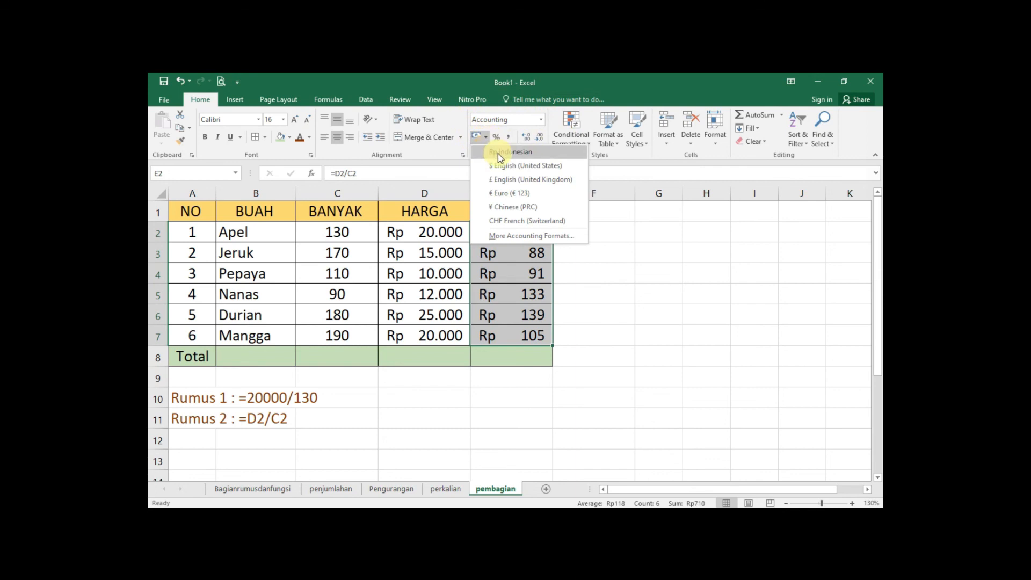
{"action": "left_click", "coordinate": [503, 178]}
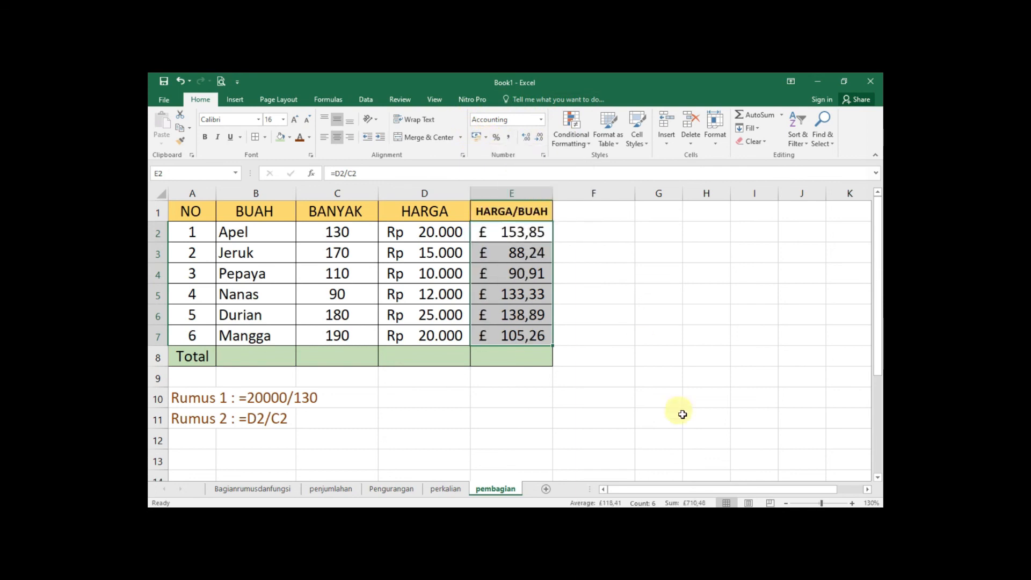
{"action": "left_click", "coordinate": [489, 137]}
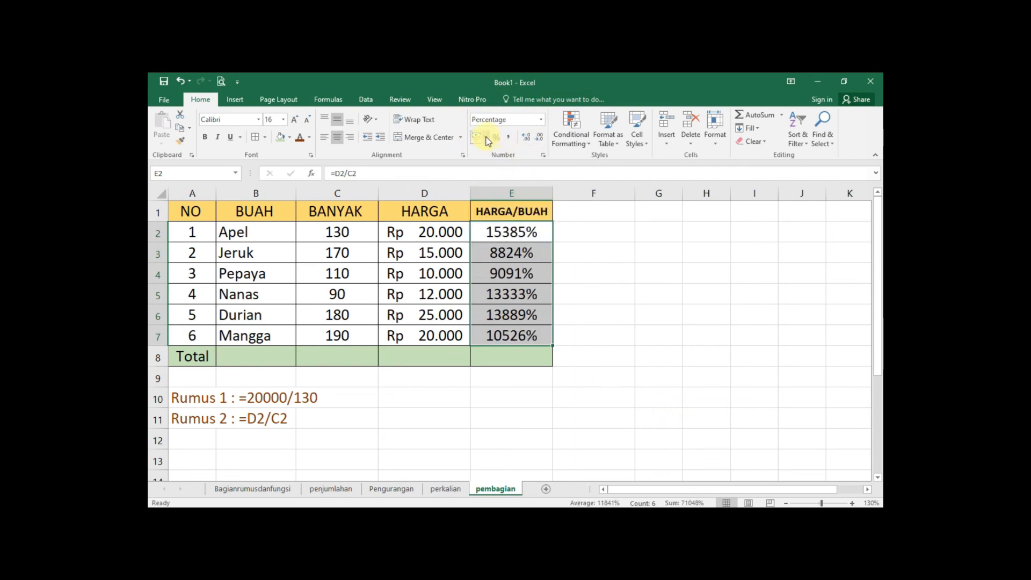
Apply the Rp Indonesian accounting format to the HARGA/BUAH cells E2:E7 and deselect the range.
{"action": "left_click", "coordinate": [486, 138]}
{"action": "left_click", "coordinate": [490, 150]}
{"action": "left_click", "coordinate": [600, 314]}
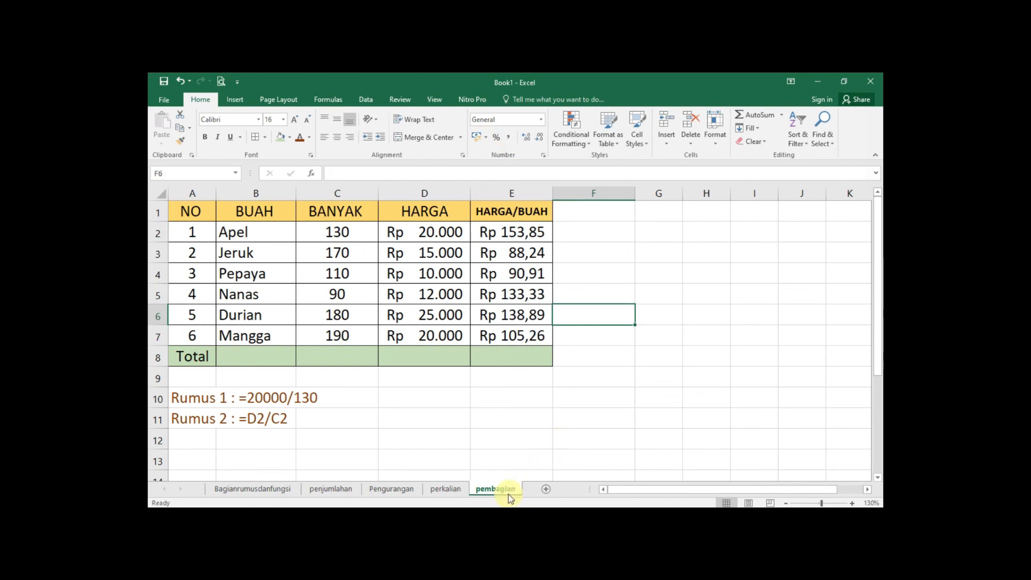
Go back through the perkalian, Pengurangan and penjumlahan sheets to the Bagianrumusdanfungsi sheet.
{"action": "left_click", "coordinate": [462, 490]}
{"action": "left_click", "coordinate": [400, 490]}
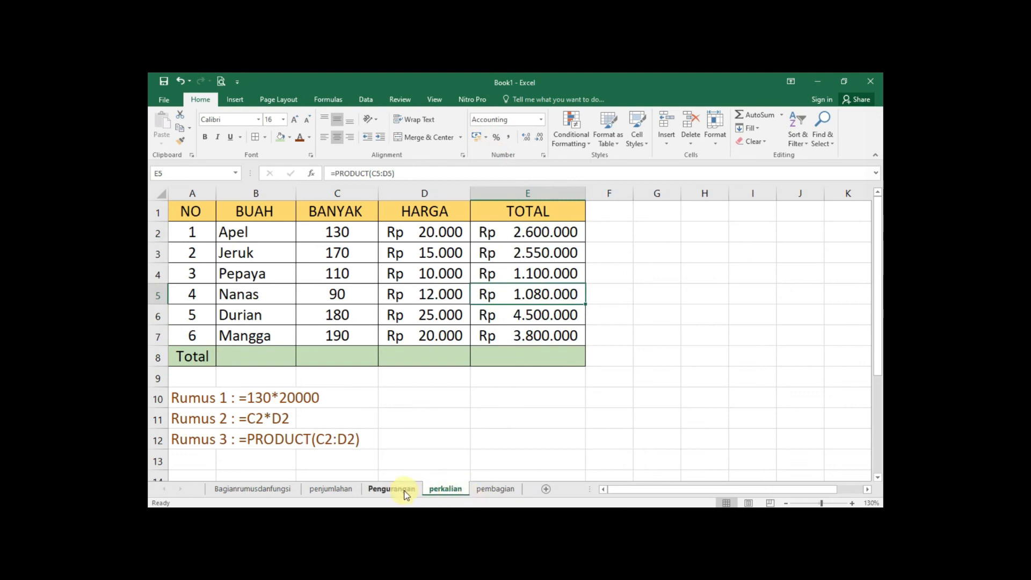
{"action": "left_click", "coordinate": [337, 490]}
{"action": "left_click", "coordinate": [275, 490]}
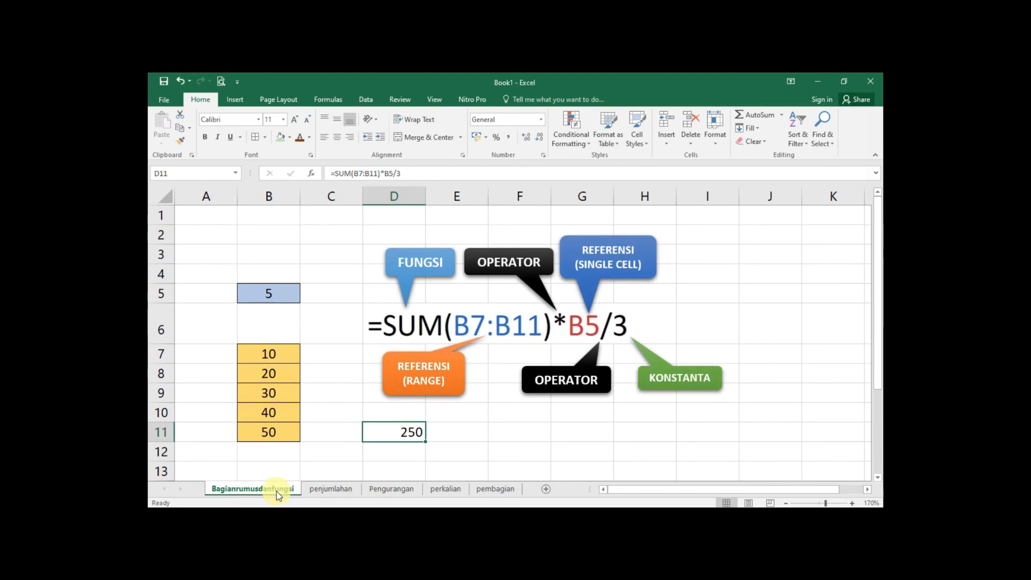